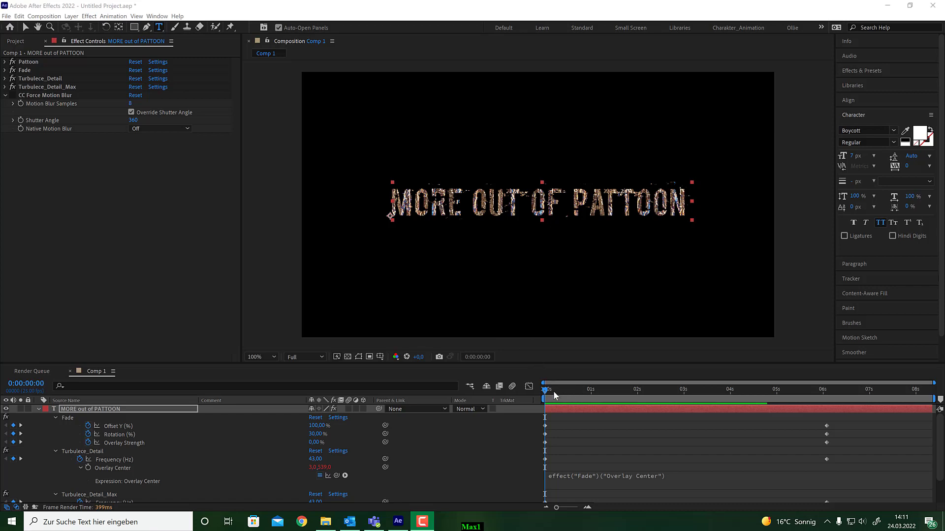
Preview the MORE OUT OF PATTOON text animation in Comp 1 from the start, and return to the first frame.
{"action": "left_click", "coordinate": [547, 391]}
{"action": "key", "text": "space"}
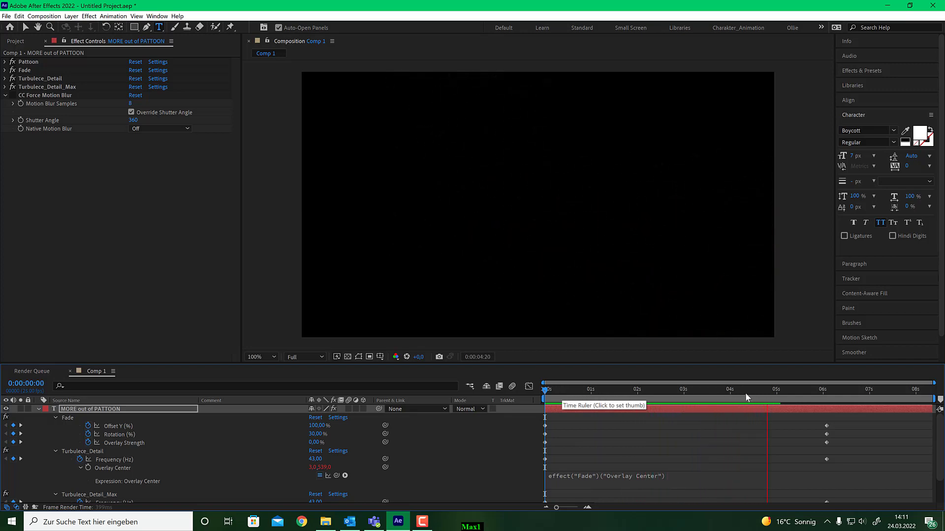
{"action": "left_click_drag", "start_coordinate": [654, 390], "coordinate": [529, 389]}
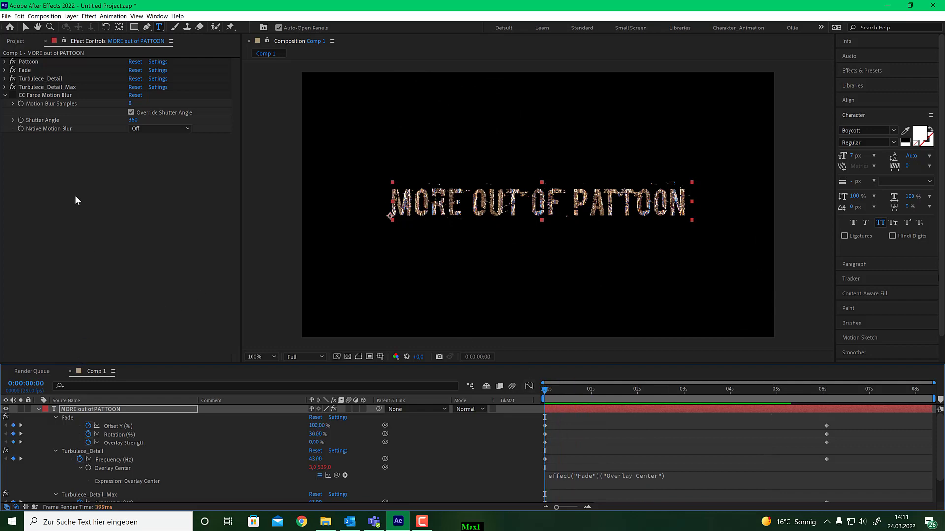
Create a new HDTV 1080 25 composition named Comp 2, 1920 × 1080 px, 25 fps, with a duration of 0:00:08:09.
{"action": "left_click", "coordinate": [7, 17]}
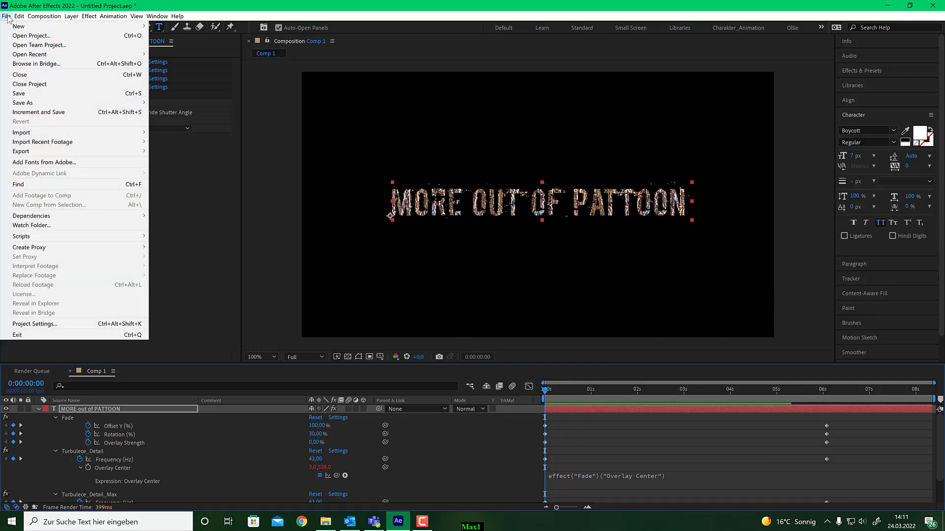
{"action": "left_click", "coordinate": [47, 27]}
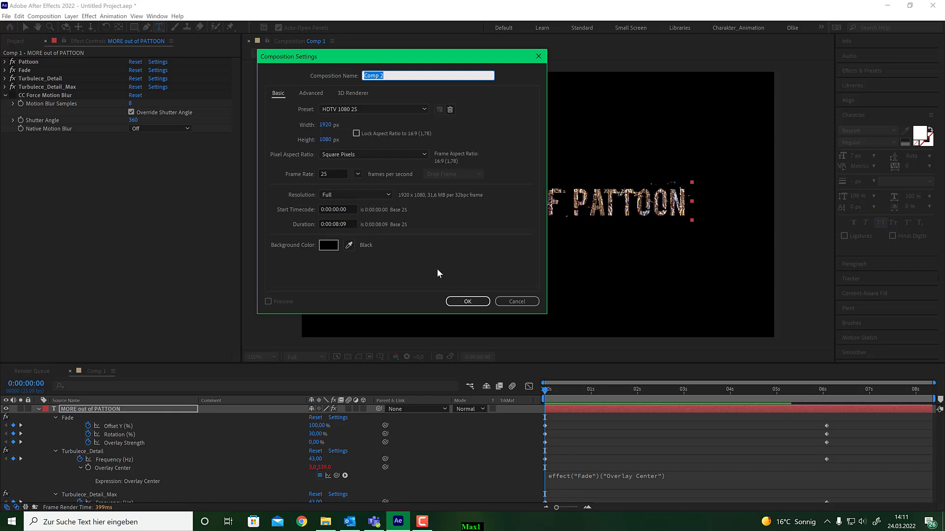
{"action": "left_click", "coordinate": [472, 301]}
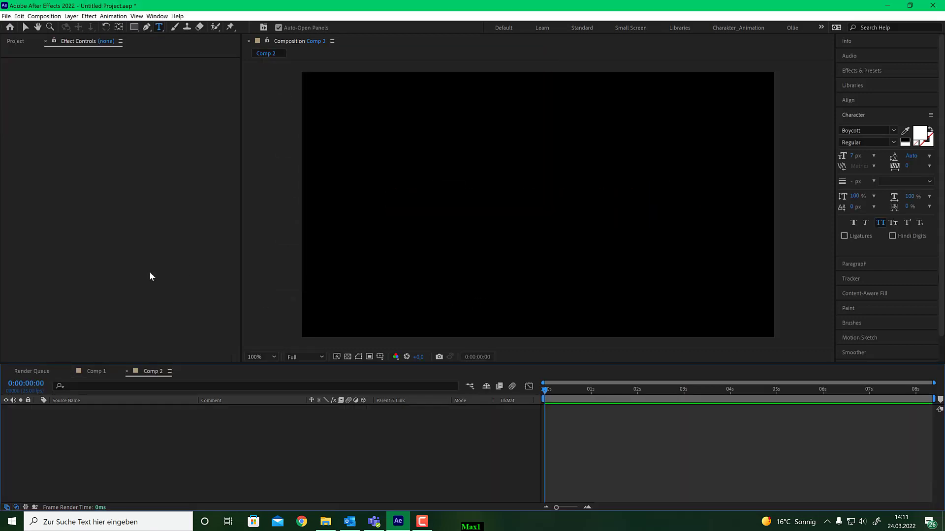
{"action": "left_click", "coordinate": [390, 186]}
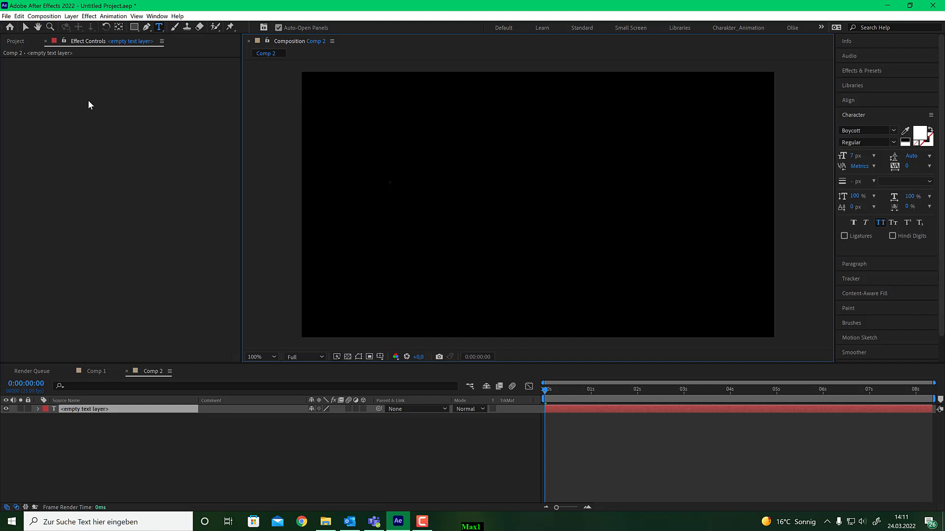
{"action": "left_click", "coordinate": [16, 41]}
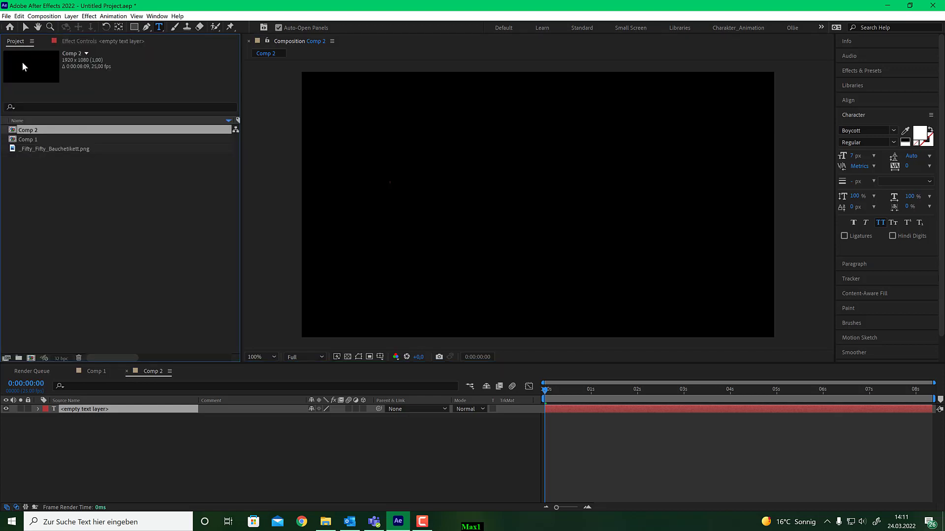
{"action": "left_click_drag", "start_coordinate": [49, 148], "coordinate": [75, 412]}
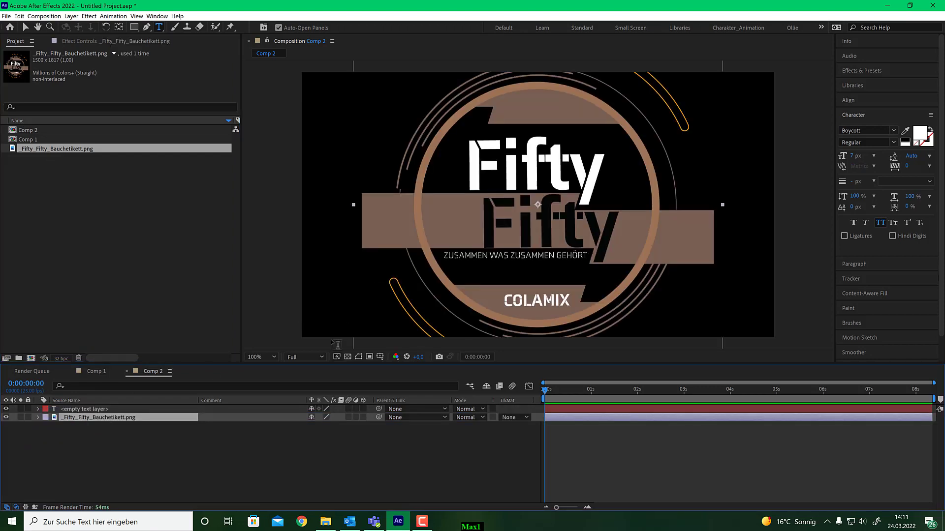
{"action": "key", "text": "s"}
{"action": "left_click", "coordinate": [324, 425]}
{"action": "type", "text": "60"}
{"action": "key", "text": "Return"}
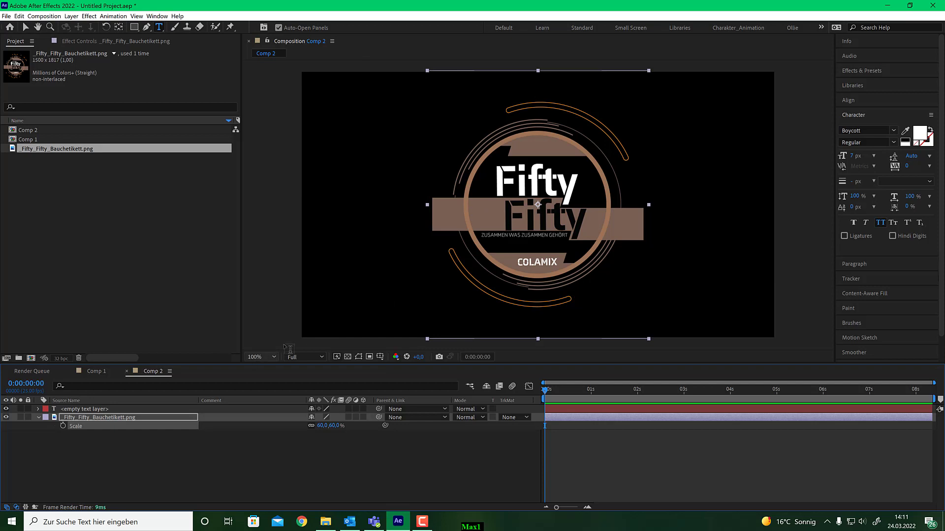
{"action": "left_click", "coordinate": [93, 417]}
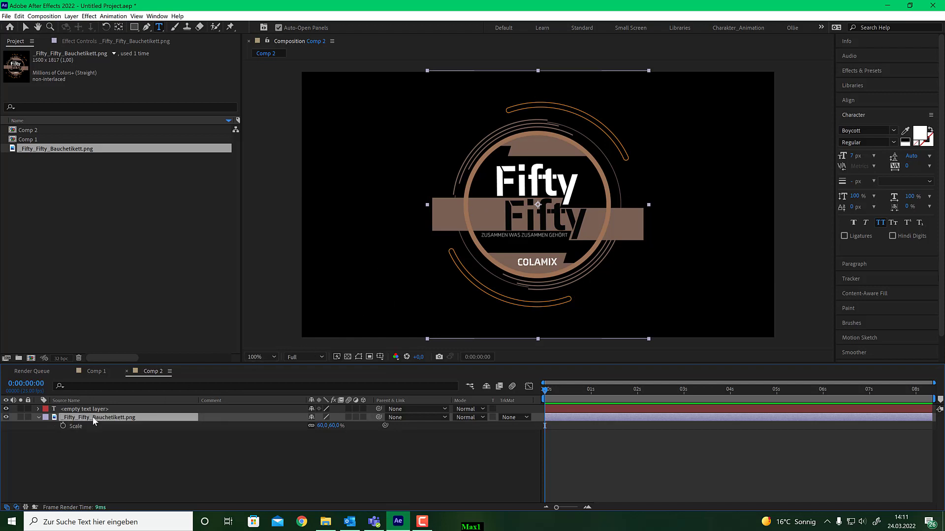
{"action": "key", "text": "Delete"}
{"action": "left_click", "coordinate": [94, 409]}
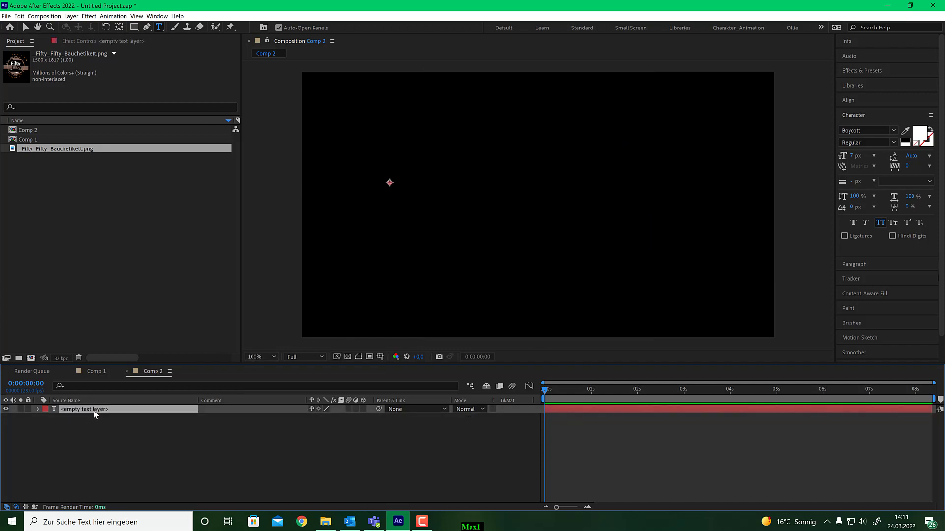
{"action": "key", "text": "Delete"}
Add a text layer reading PATTOON and scale it up to about two fifths of the frame width.
{"action": "left_click", "coordinate": [458, 211]}
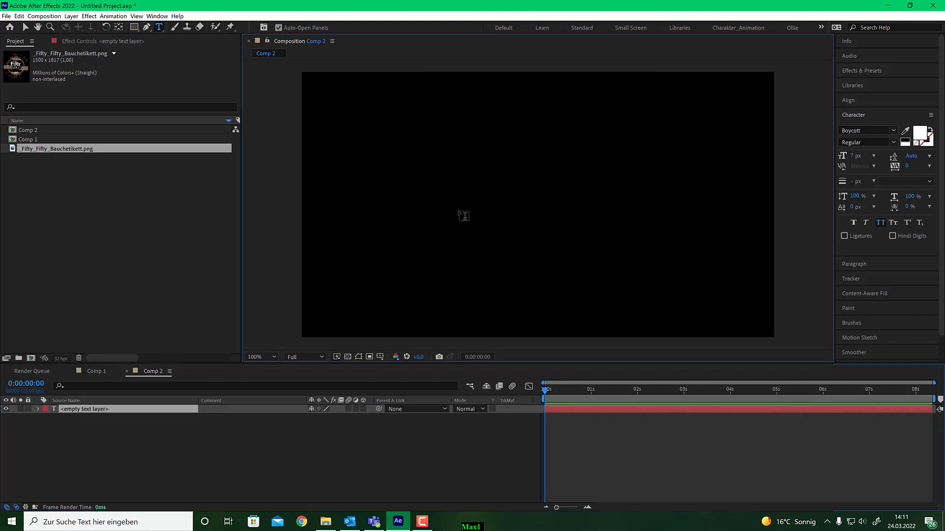
{"action": "type", "text": "PATT"}
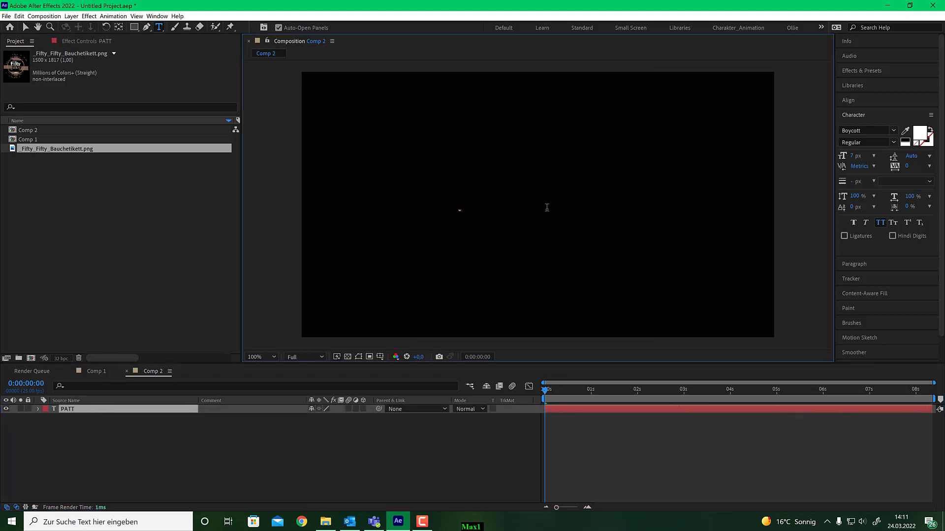
{"action": "type", "text": "OON"}
{"action": "left_click", "coordinate": [26, 27]}
{"action": "left_click_drag", "start_coordinate": [465, 209], "coordinate": [644, 164]}
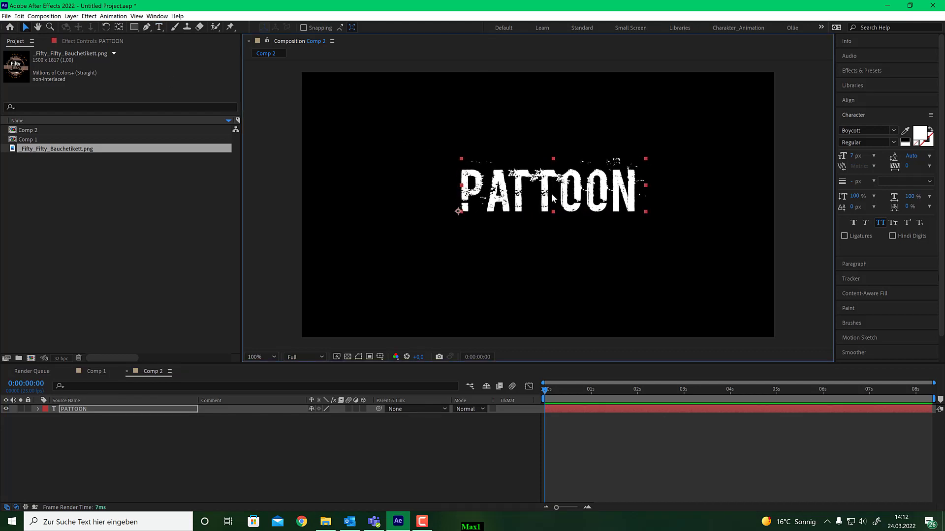
Center the PATTOON text horizontally and vertically in the composition.
{"action": "left_click_drag", "start_coordinate": [554, 200], "coordinate": [540, 211]}
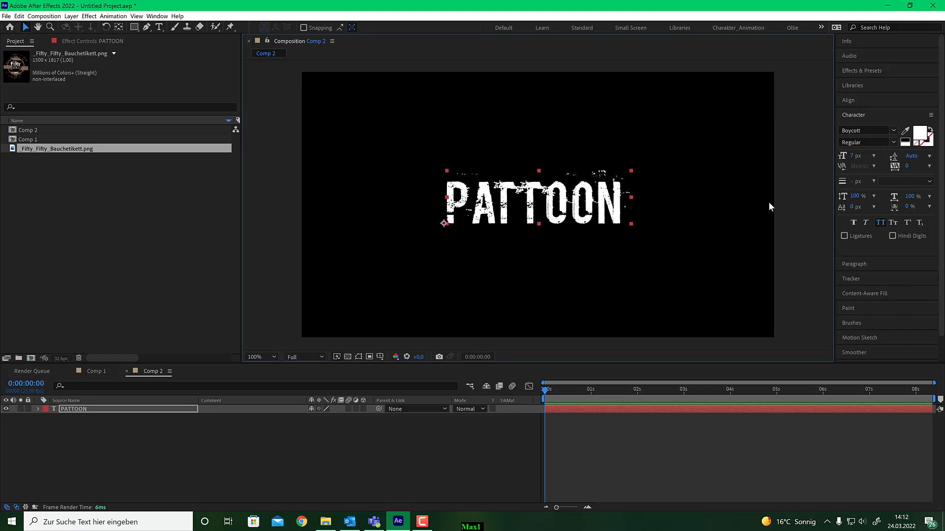
{"action": "left_click", "coordinate": [856, 99]}
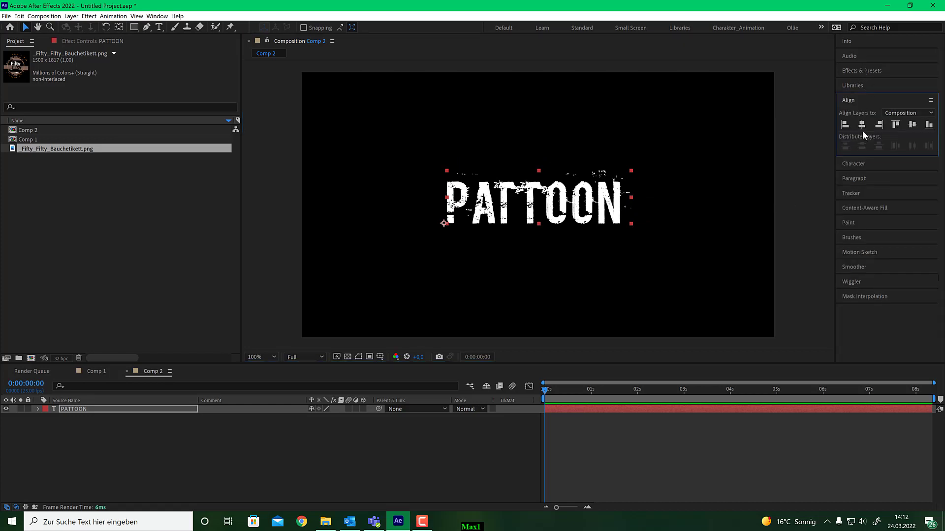
{"action": "left_click", "coordinate": [862, 125]}
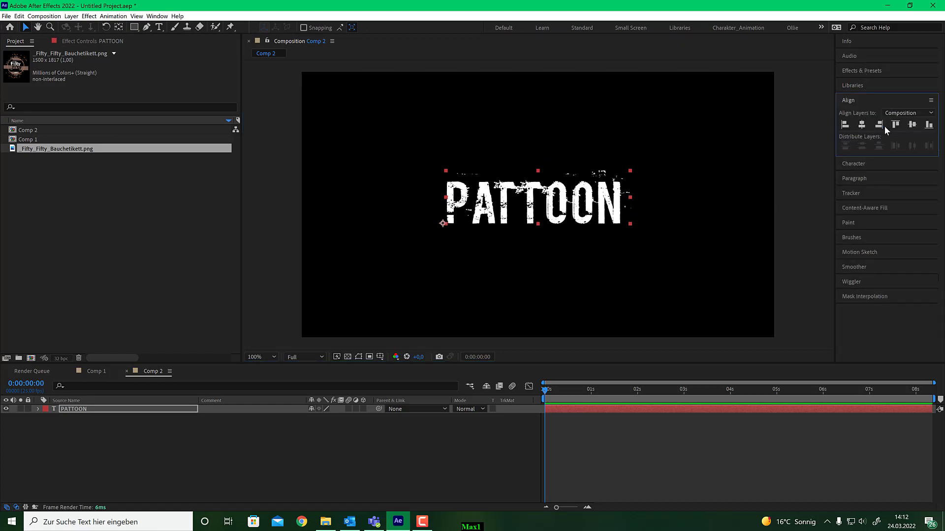
{"action": "left_click", "coordinate": [912, 125]}
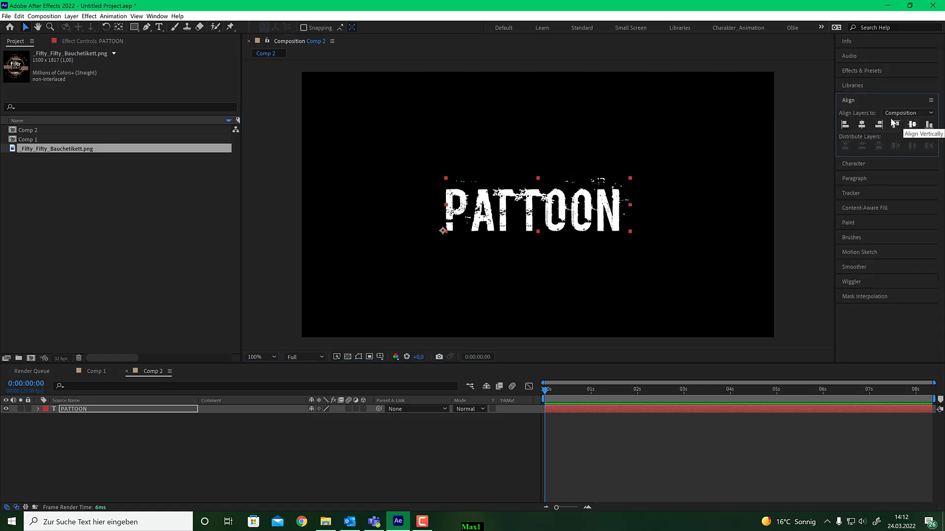
Apply the Pattoon effect to the text and set its pattern texture to the blue streaked one from [Pattoon] Topical.
{"action": "left_click", "coordinate": [862, 71]}
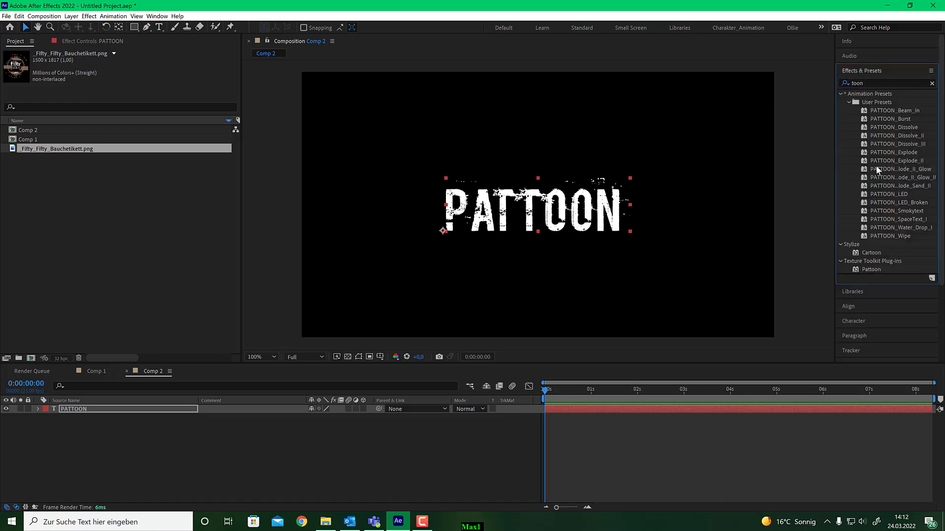
{"action": "double_click", "coordinate": [867, 269]}
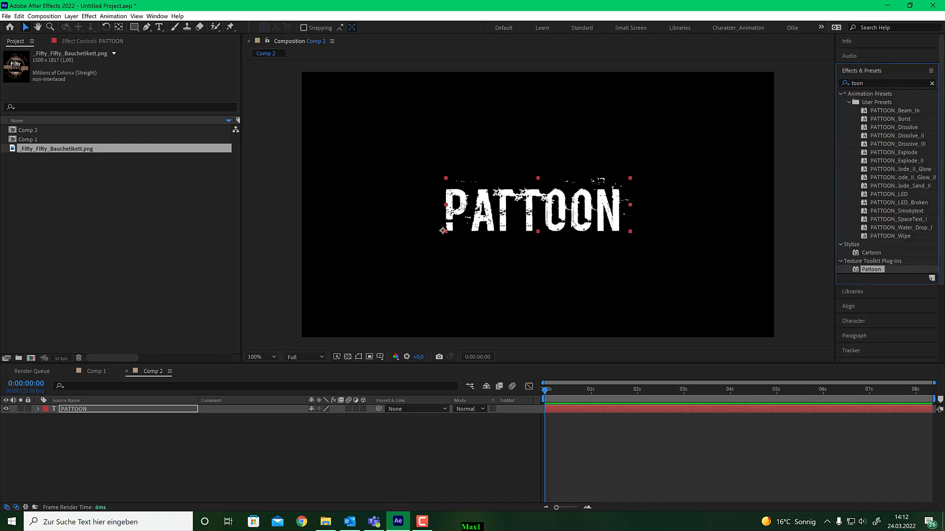
{"action": "left_click", "coordinate": [39, 104]}
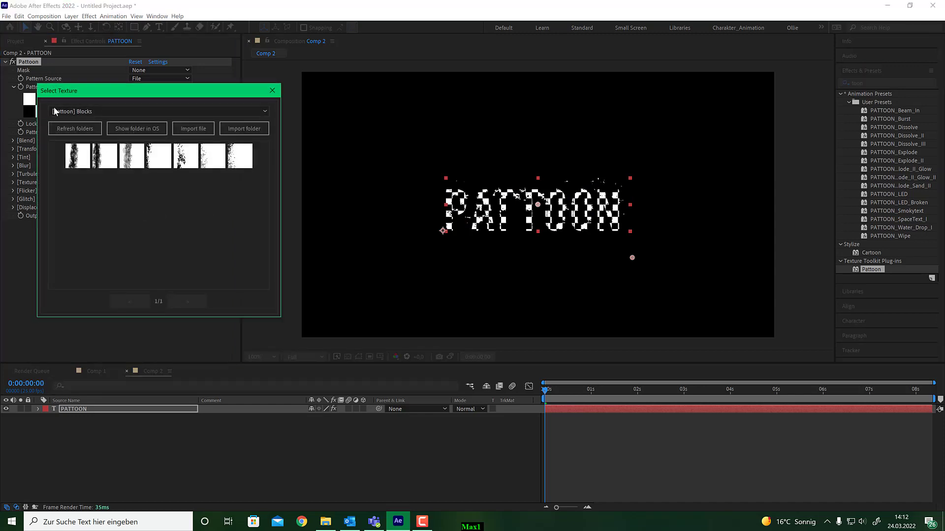
{"action": "left_click", "coordinate": [102, 111]}
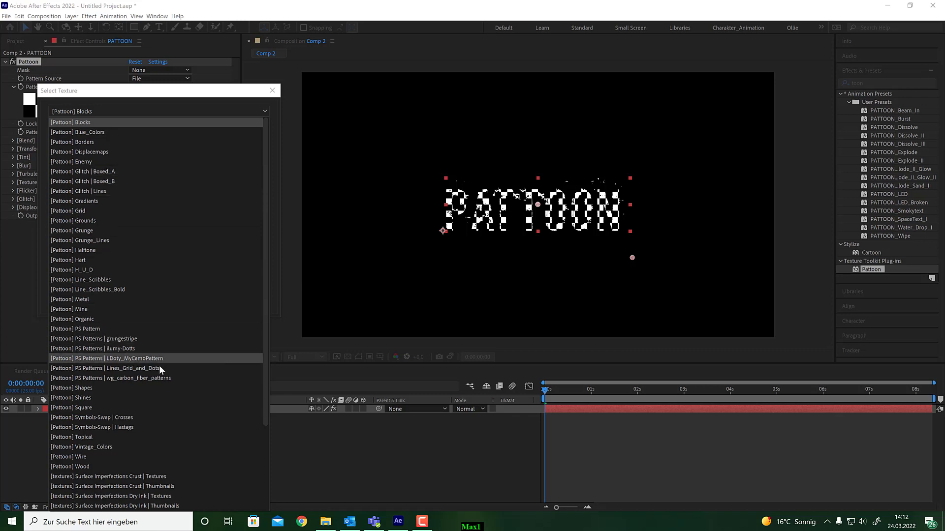
{"action": "left_click", "coordinate": [158, 428]}
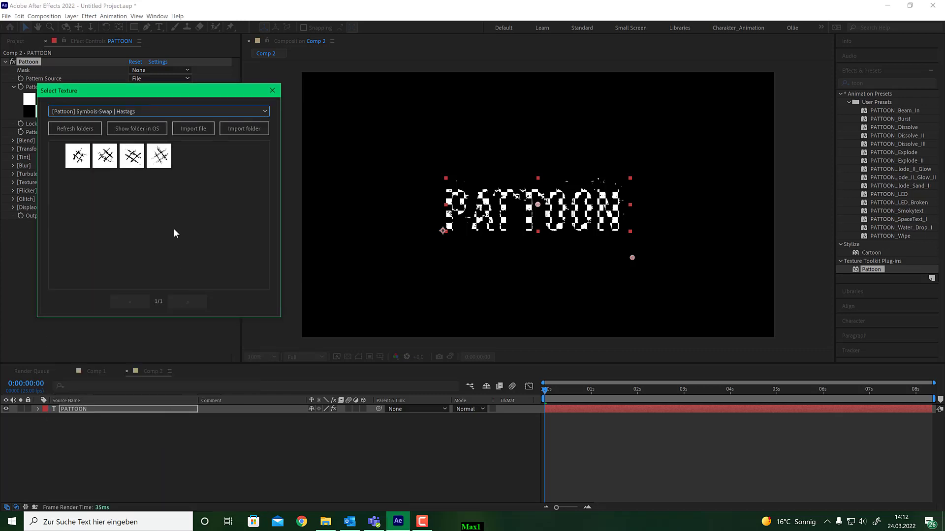
{"action": "left_click", "coordinate": [173, 111]}
{"action": "left_click", "coordinate": [139, 437]}
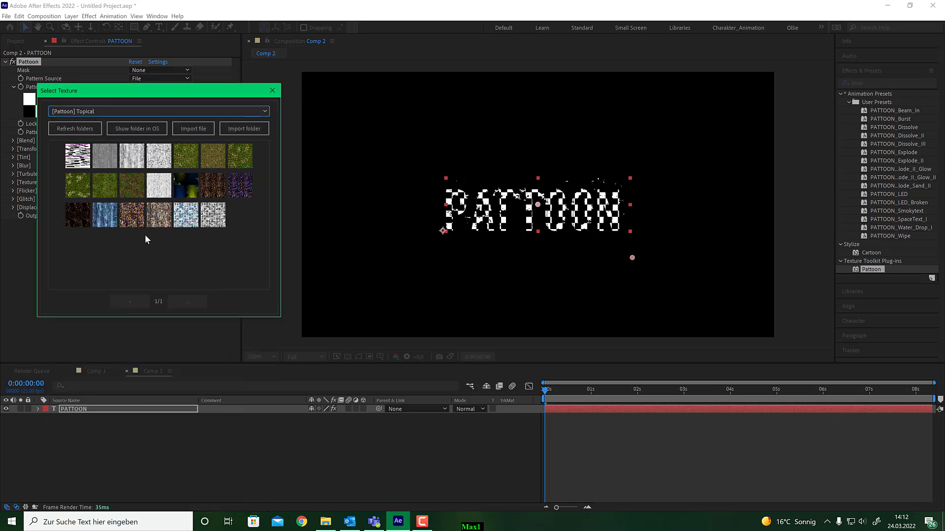
{"action": "left_click", "coordinate": [105, 215]}
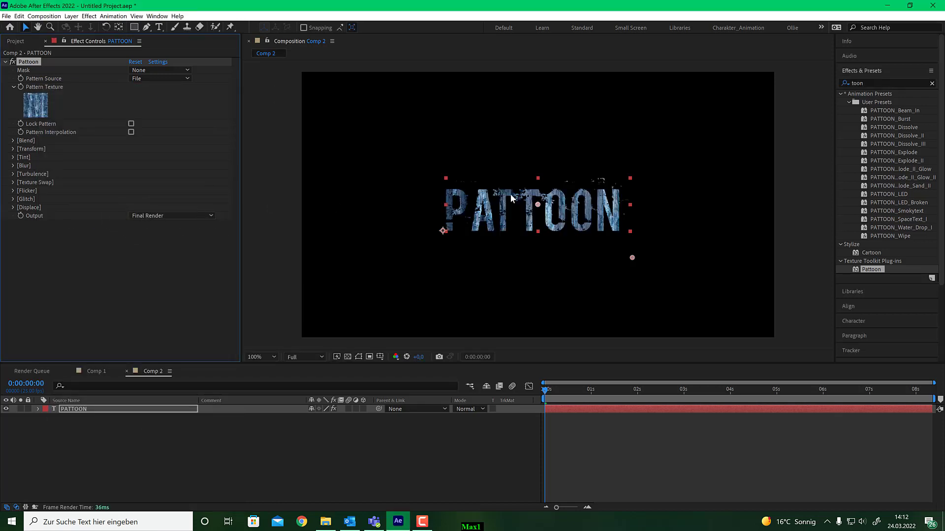
Add a second Pattoon effect below the first and give it a brown ground texture from [Pattoon] Grounds.
{"action": "left_click", "coordinate": [7, 63]}
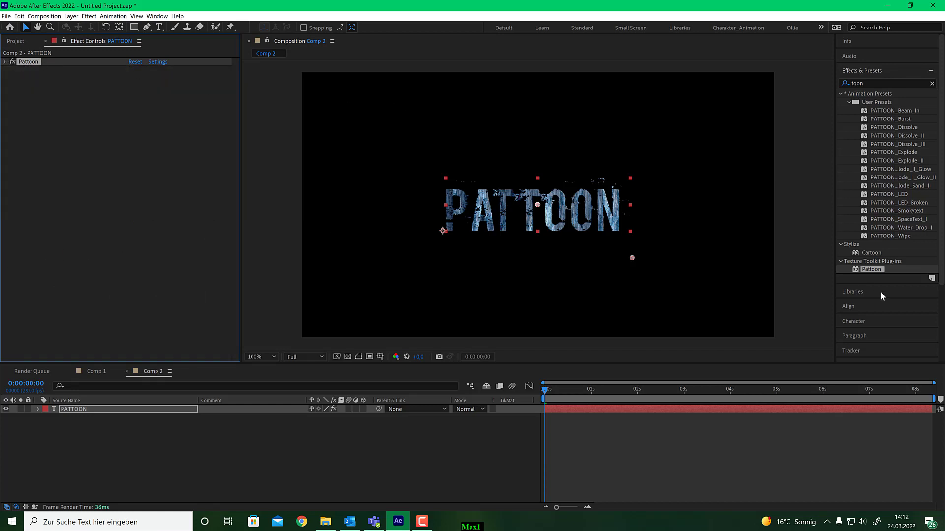
{"action": "left_click_drag", "start_coordinate": [880, 274], "coordinate": [54, 147]}
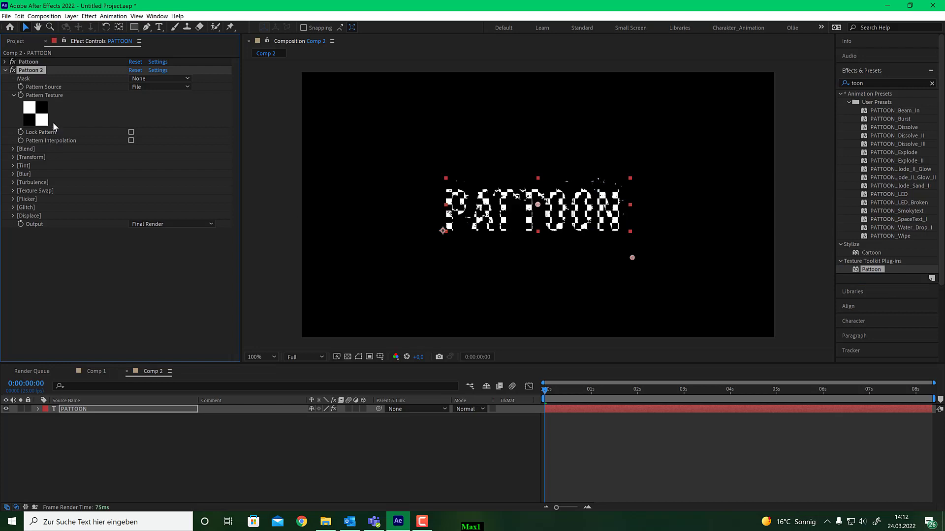
{"action": "left_click", "coordinate": [44, 108]}
{"action": "left_click", "coordinate": [114, 124]}
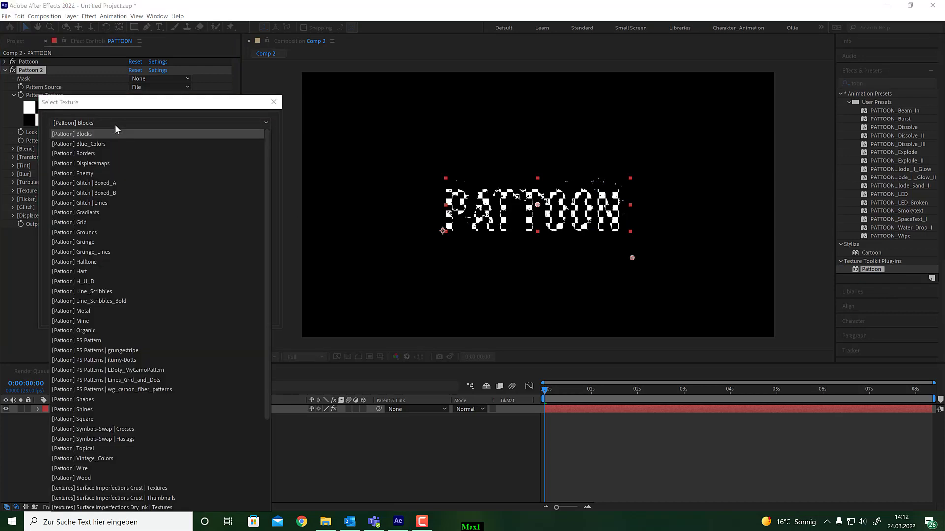
{"action": "left_click", "coordinate": [104, 232]}
{"action": "left_click", "coordinate": [124, 197]}
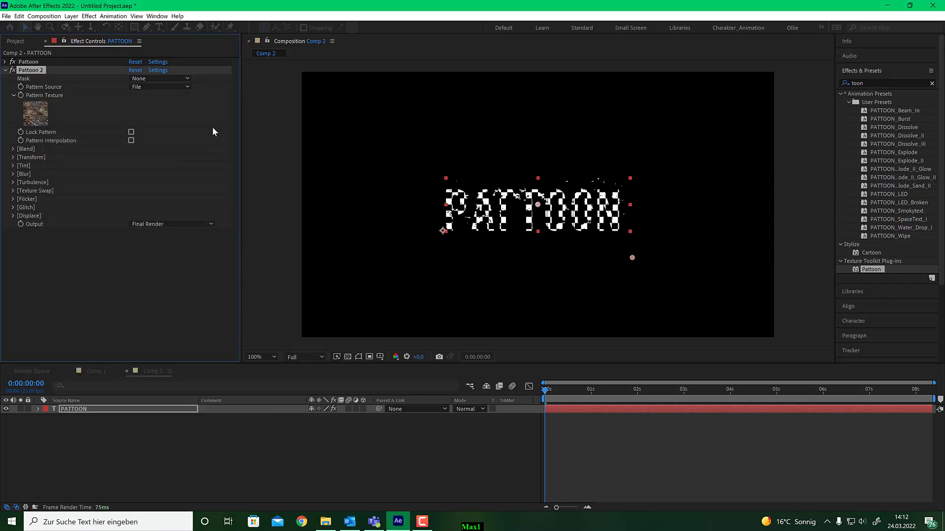
Change the second Pattoon effect's texture to a cloudy one from [Pattoon] Grunge and lower its blend opacity to 1%.
{"action": "left_click", "coordinate": [29, 117]}
{"action": "left_click", "coordinate": [127, 131]}
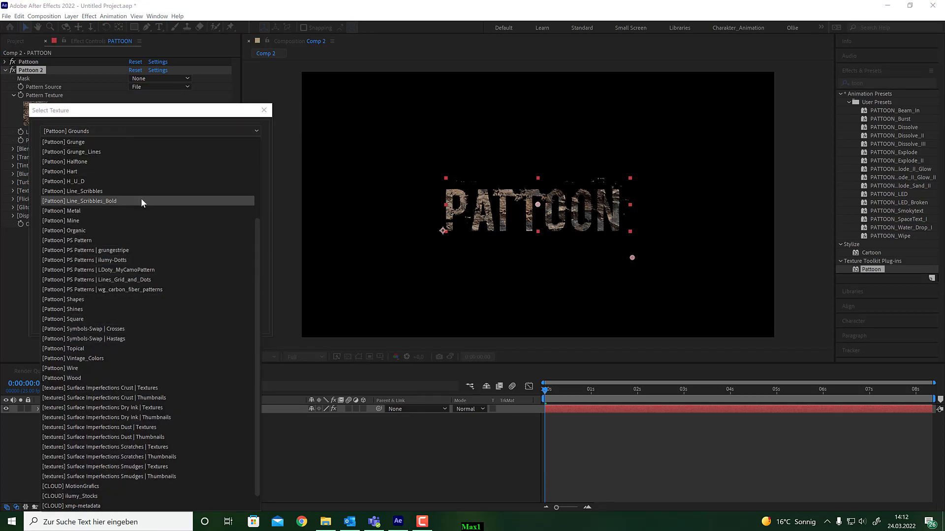
{"action": "left_click", "coordinate": [125, 144]}
{"action": "left_click", "coordinate": [98, 208]}
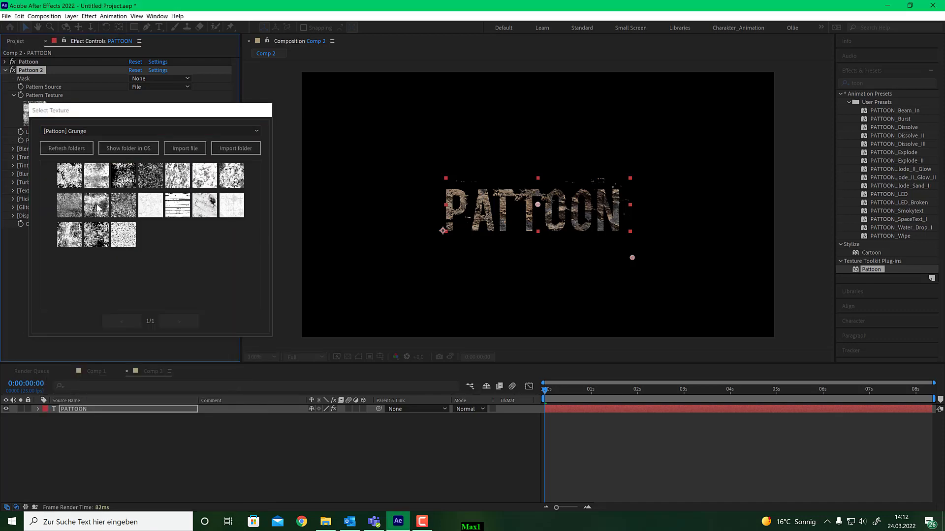
{"action": "left_click", "coordinate": [13, 148]}
{"action": "left_click_drag", "start_coordinate": [135, 173], "coordinate": [38, 180]}
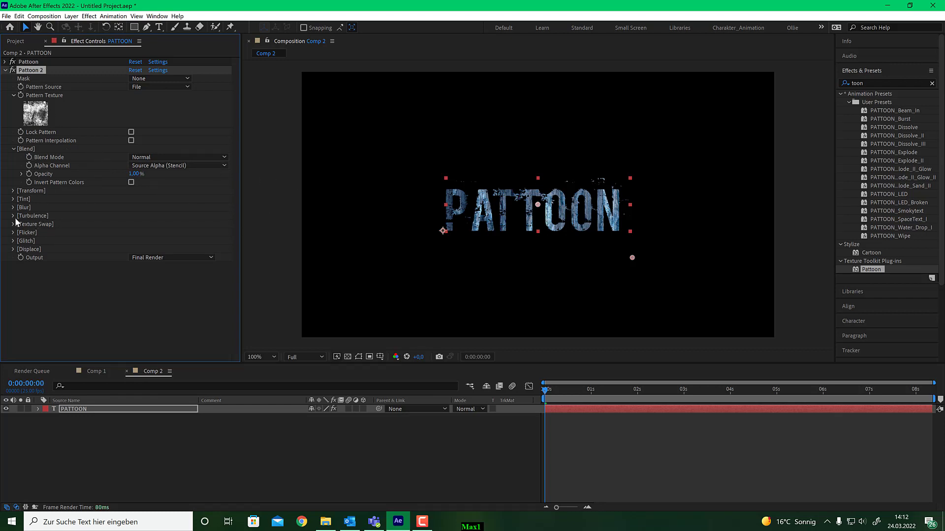
Activate displacement in the second Pattoon effect with Displace Progress set to 100%.
{"action": "left_click", "coordinate": [14, 250]}
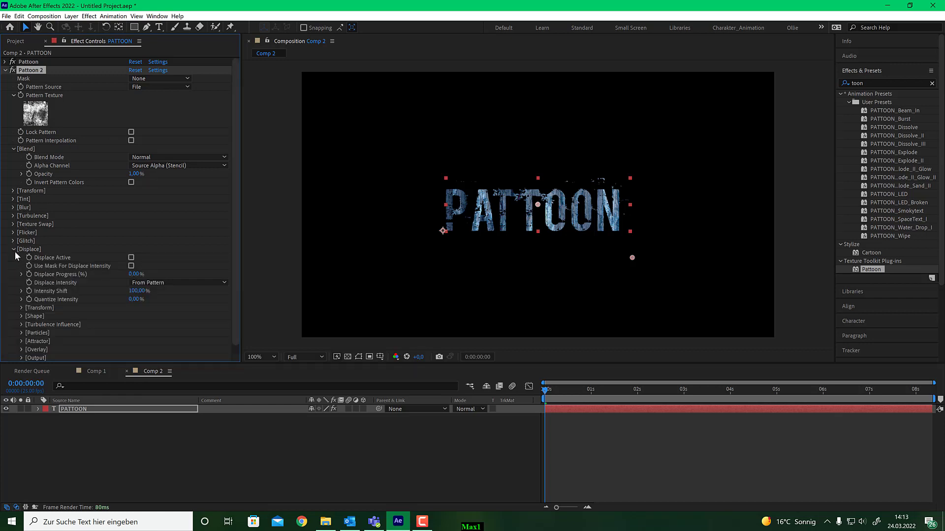
{"action": "left_click", "coordinate": [131, 257]}
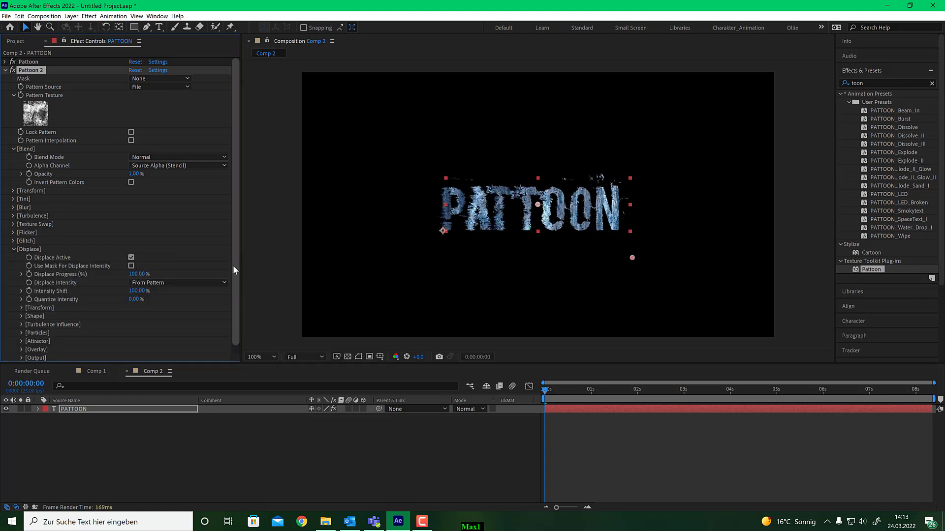
{"action": "scroll", "coordinate": [232, 265], "scroll_direction": "down", "scroll_amount": 1}
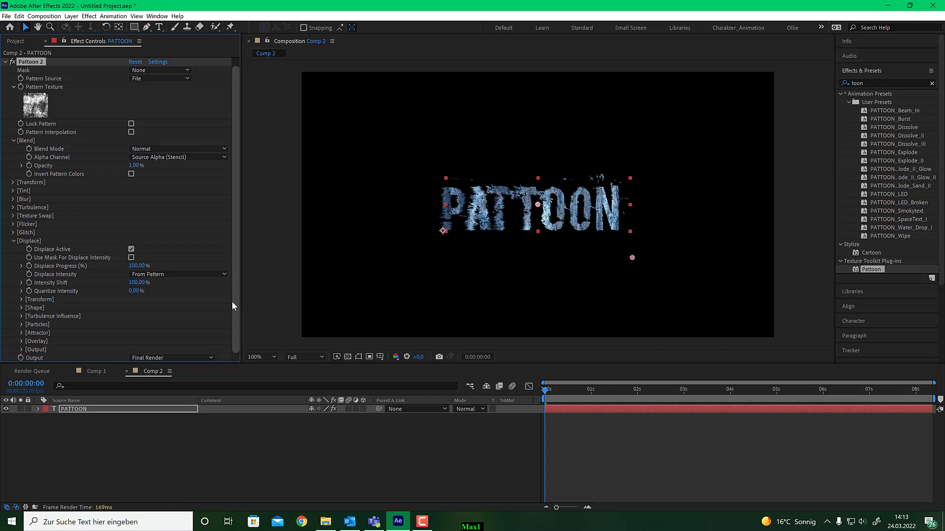
Place the second Pattoon effect's displacement Direction/Center left of the text at about 195, 549 and set Distance End to 21.
{"action": "left_click", "coordinate": [21, 298]}
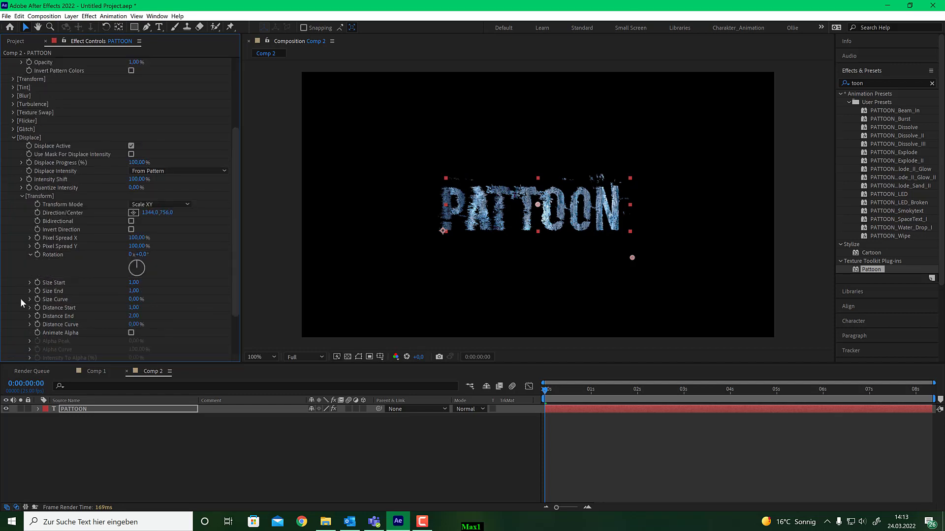
{"action": "left_click", "coordinate": [133, 213]}
{"action": "left_click", "coordinate": [418, 204]}
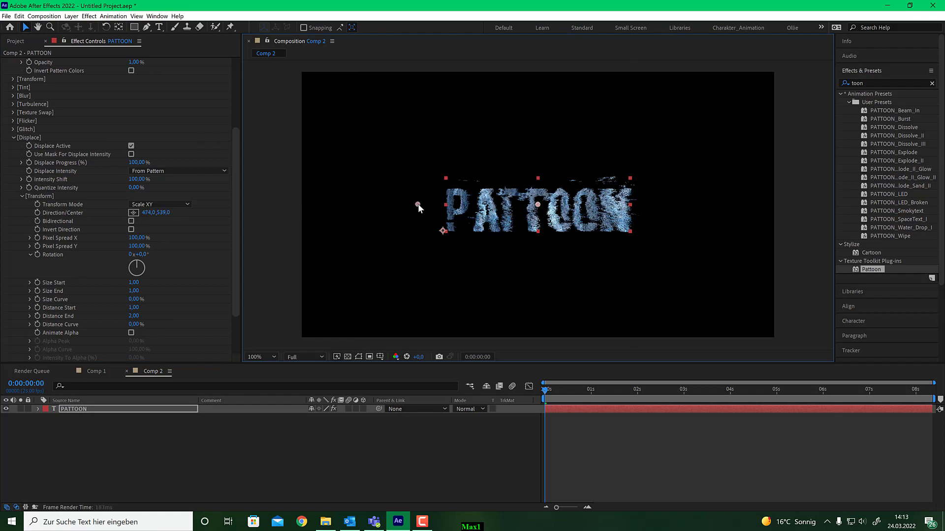
{"action": "left_click_drag", "start_coordinate": [418, 204], "coordinate": [350, 205]}
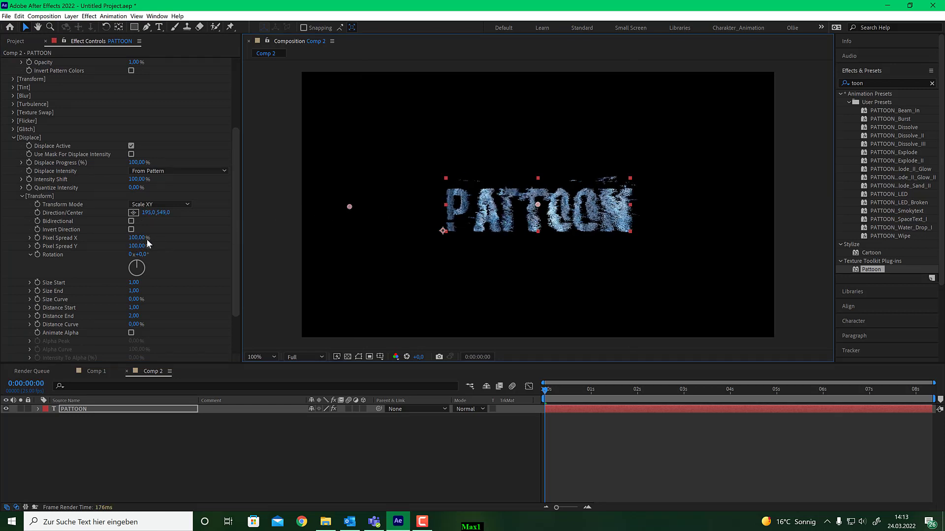
{"action": "left_click", "coordinate": [142, 291]}
{"action": "mouse_move", "coordinate": [143, 291]}
{"action": "left_mouse_down"}
{"action": "mouse_move", "coordinate": [167, 291]}
{"action": "mouse_move", "coordinate": [141, 292]}
{"action": "mouse_move", "coordinate": [145, 316]}
{"action": "left_mouse_up"}
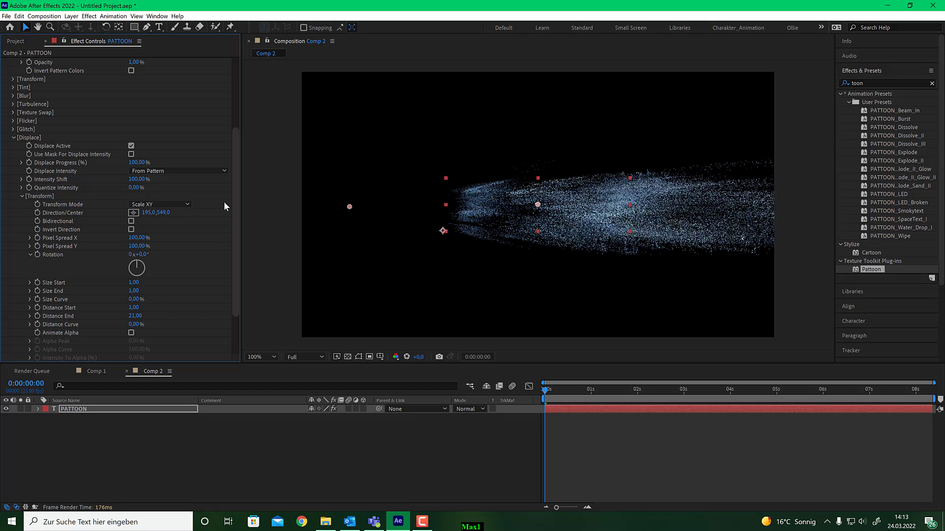
Keep Displace Intensity on From Pattern, then try lower Displace Progress values and return the progress to 100%.
{"action": "left_click", "coordinate": [175, 171]}
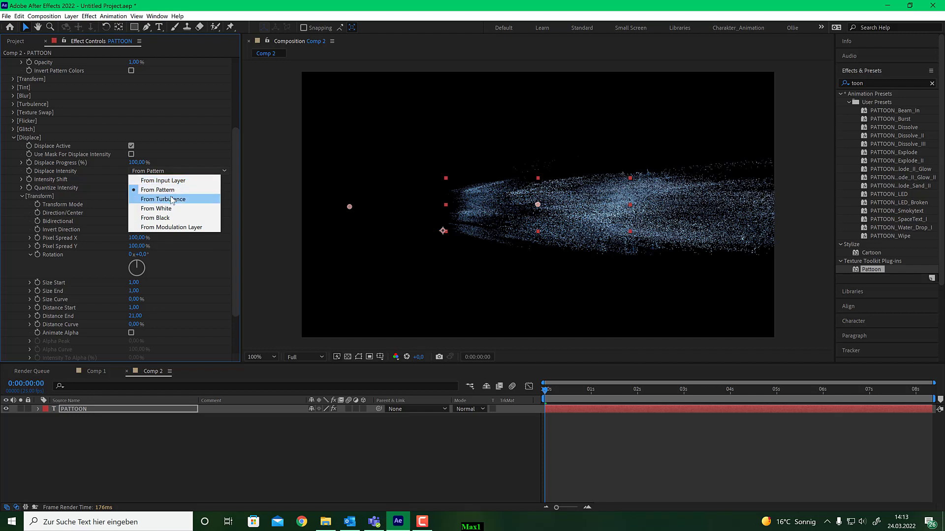
{"action": "left_click", "coordinate": [170, 190]}
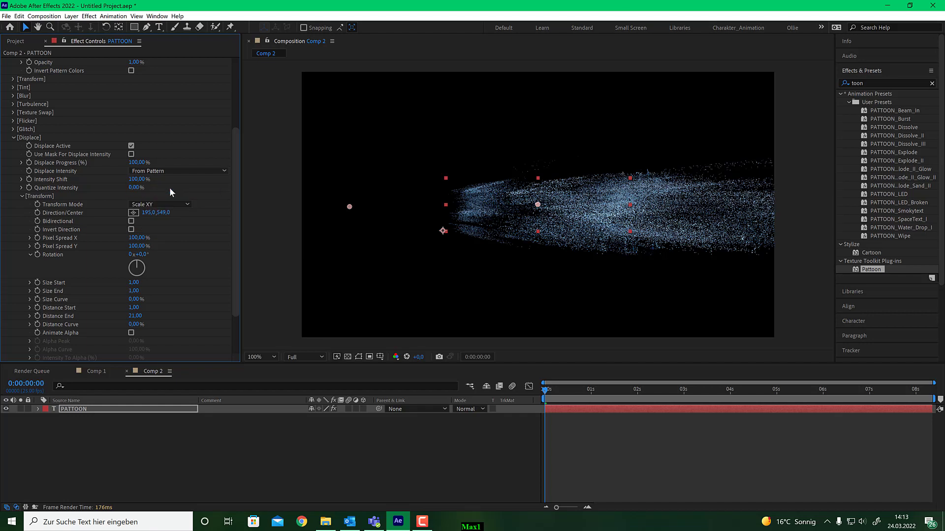
{"action": "left_click_drag", "start_coordinate": [139, 162], "coordinate": [79, 162]}
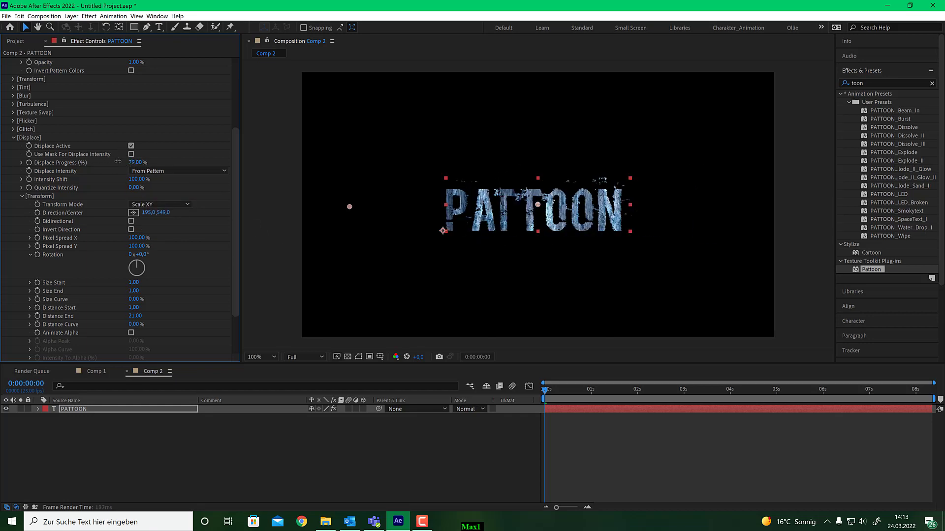
{"action": "left_click_drag", "start_coordinate": [141, 163], "coordinate": [153, 162]}
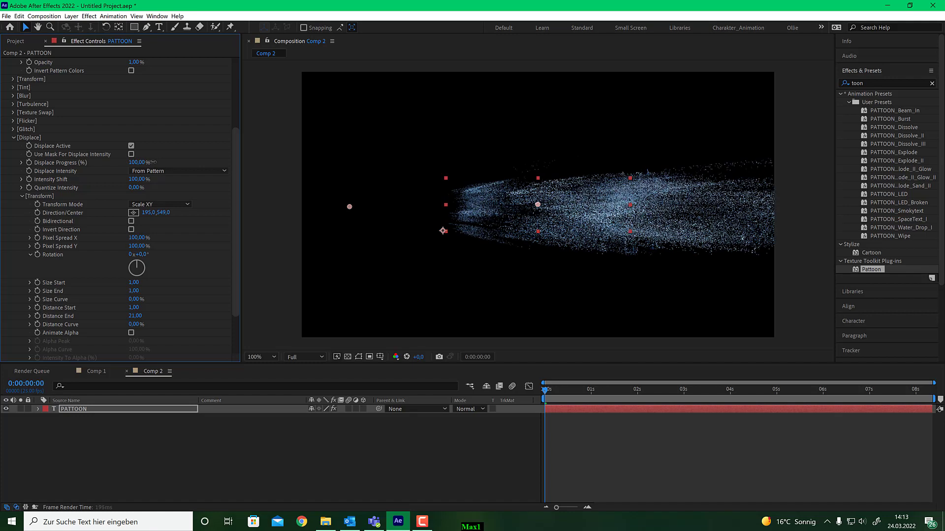
Examine the Turbulence Influence settings in the second Pattoon effect's displacement.
{"action": "left_click", "coordinate": [14, 138]}
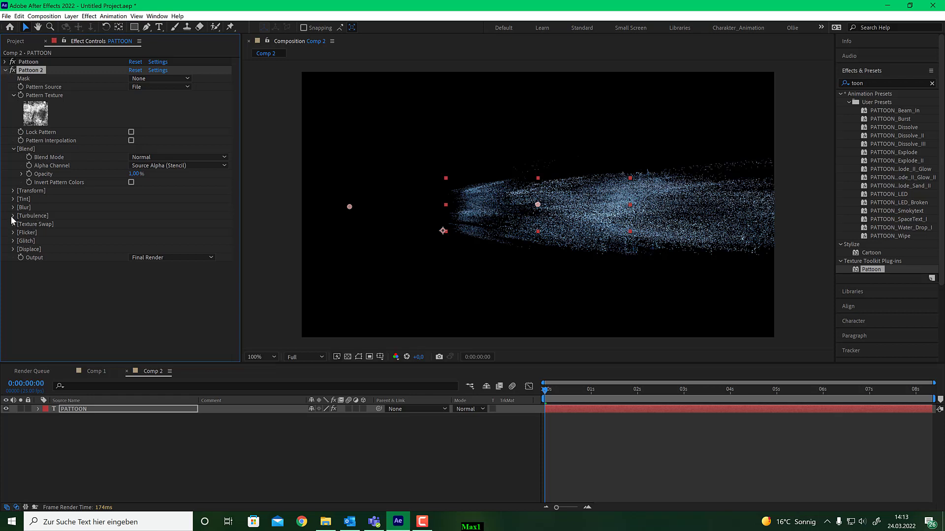
{"action": "left_click", "coordinate": [13, 249]}
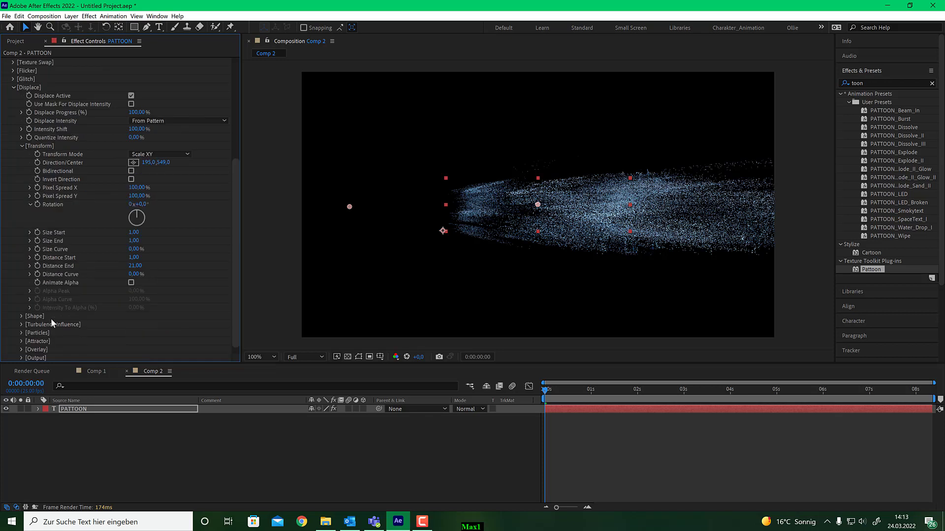
{"action": "left_click", "coordinate": [20, 324]}
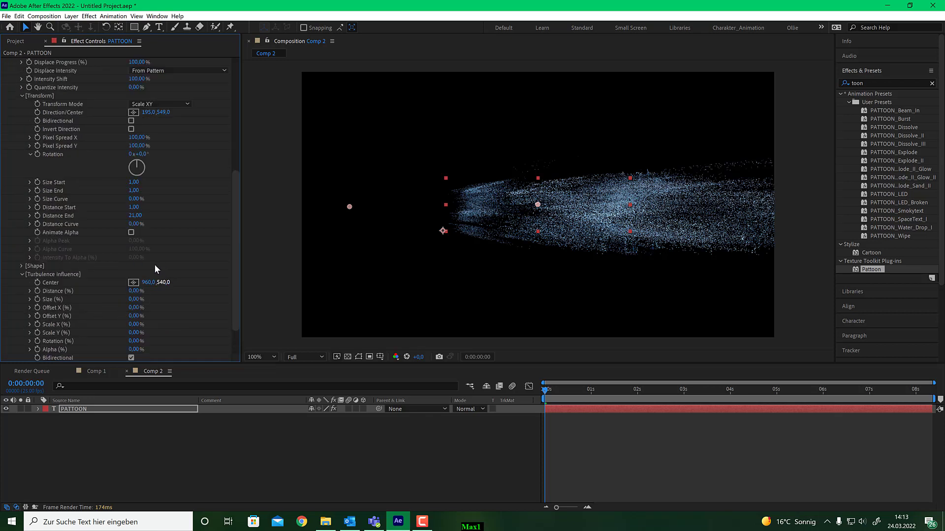
{"action": "scroll", "coordinate": [155, 264], "scroll_direction": "down", "scroll_amount": 3}
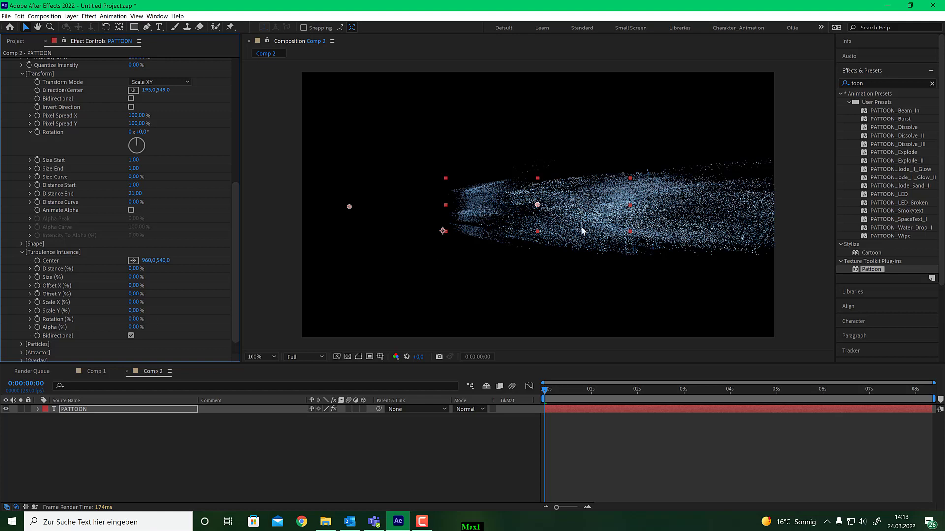
{"action": "left_click", "coordinate": [22, 251]}
{"action": "scroll", "coordinate": [59, 221], "scroll_direction": "up", "scroll_amount": 4}
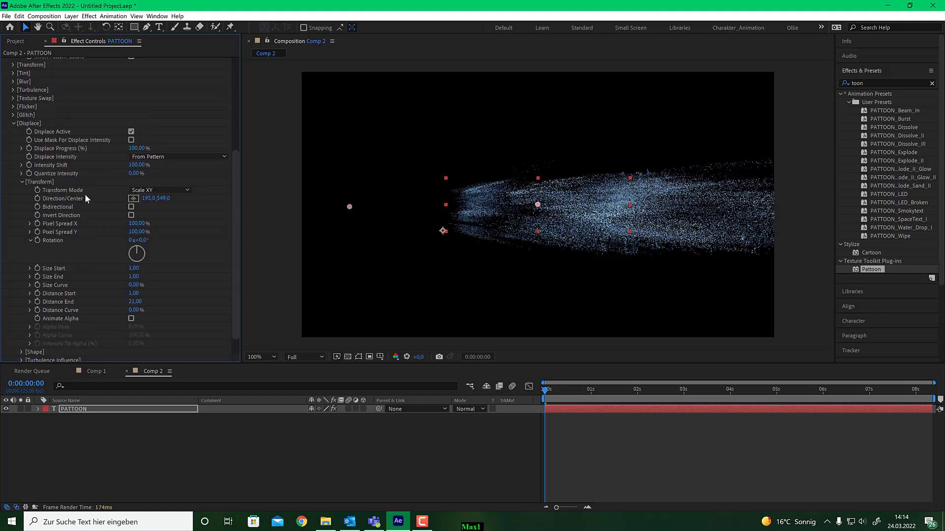
Duplicate the second Pattoon effect and set the copy's Displace Intensity to From Turbulence.
{"action": "key", "text": "ctrl+d"}
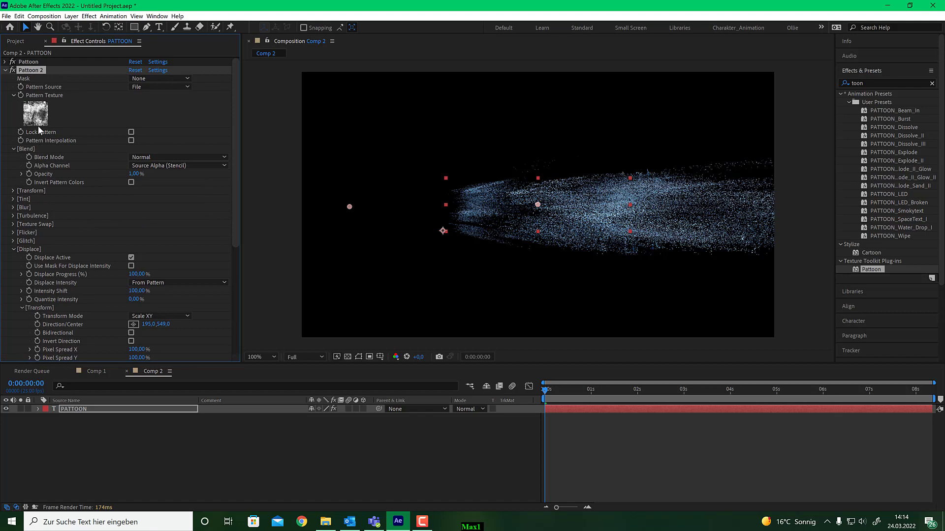
{"action": "left_click", "coordinate": [6, 71]}
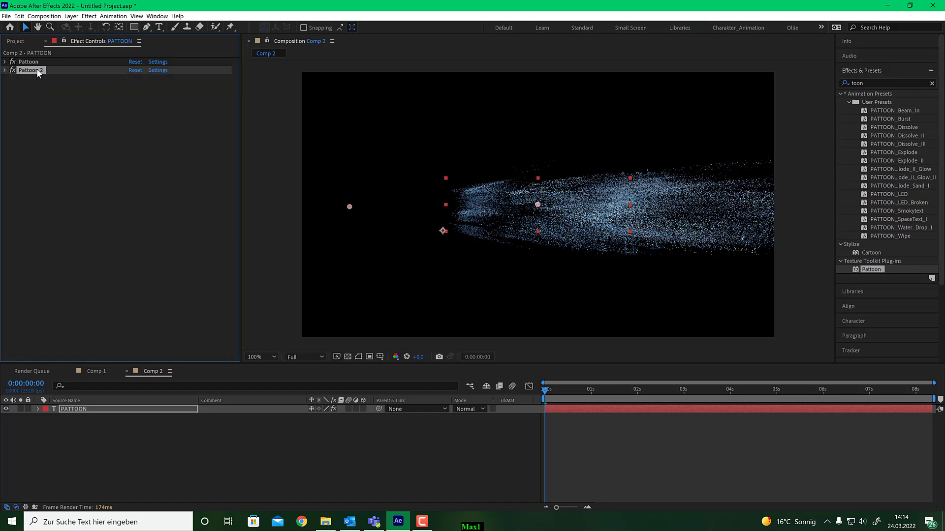
{"action": "key", "text": "ctrl+d"}
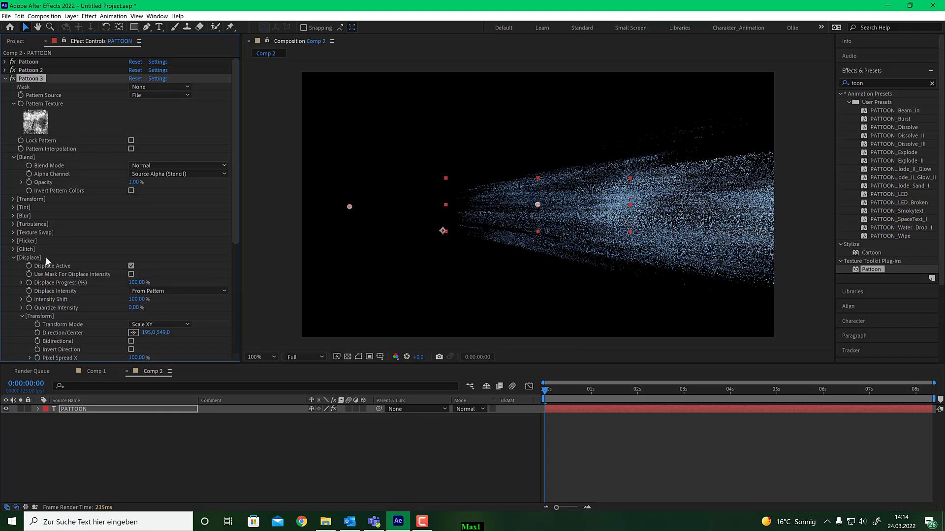
{"action": "left_click", "coordinate": [169, 291]}
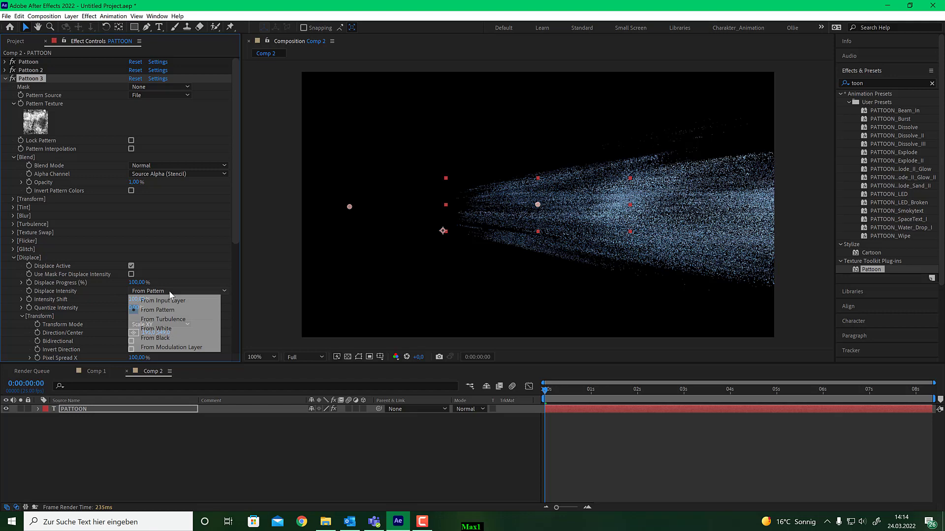
{"action": "left_click", "coordinate": [175, 320]}
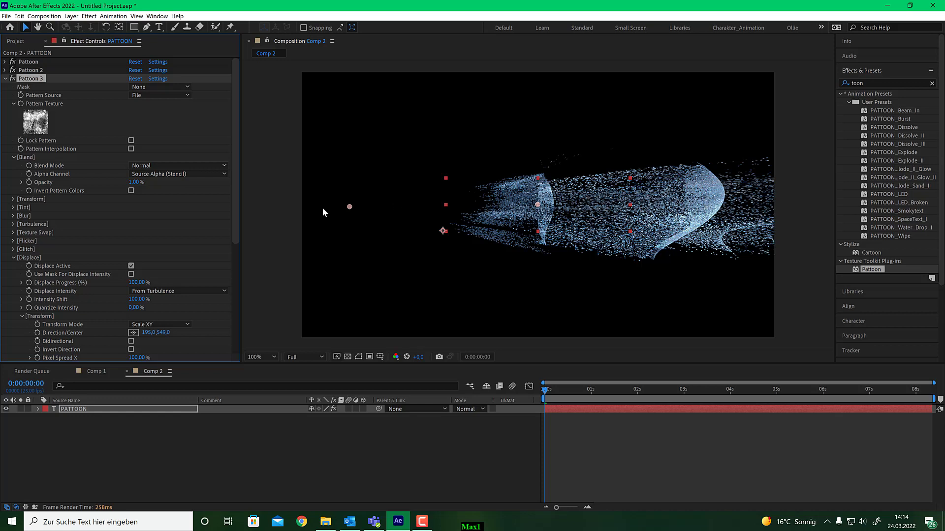
Set the third Pattoon effect's turbulence to Auto Animation Speed 8%, Frequency 20 Hz and Modulation 14%.
{"action": "left_click", "coordinate": [13, 223]}
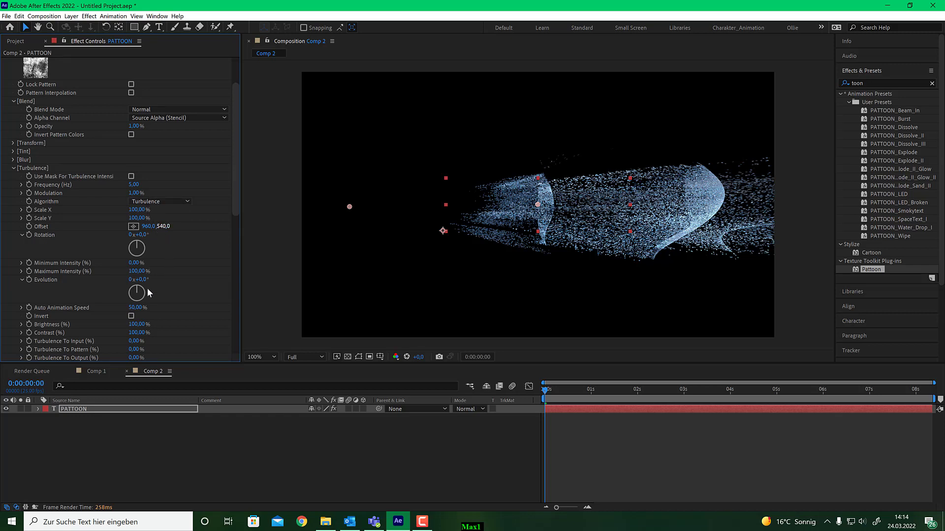
{"action": "left_click", "coordinate": [140, 309]}
{"action": "type", "text": "8"}
{"action": "key", "text": "Return"}
{"action": "left_click", "coordinate": [133, 185]}
{"action": "type", "text": "12"}
{"action": "key", "text": "Return"}
{"action": "left_click_drag", "start_coordinate": [135, 184], "coordinate": [142, 185]}
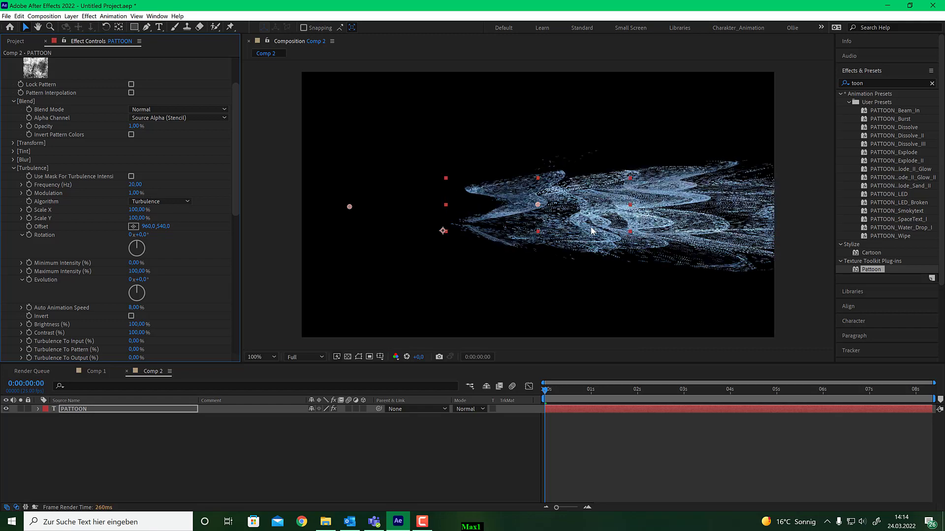
{"action": "left_click_drag", "start_coordinate": [136, 193], "coordinate": [140, 193]}
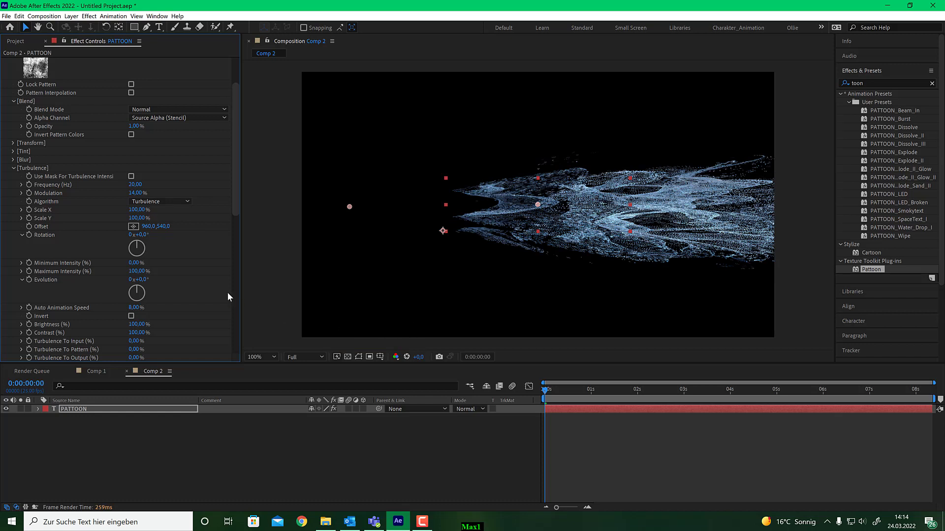
Review the settings of the second and third Pattoon effects, including the third one's turbulence and displacement groups.
{"action": "left_click_drag", "start_coordinate": [236, 179], "coordinate": [241, 320]}
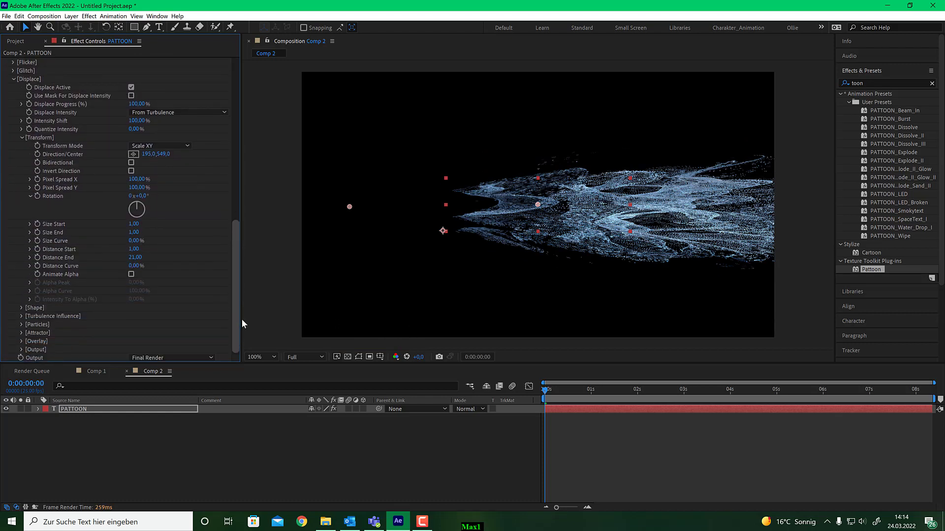
{"action": "left_click_drag", "start_coordinate": [241, 318], "coordinate": [229, 168]}
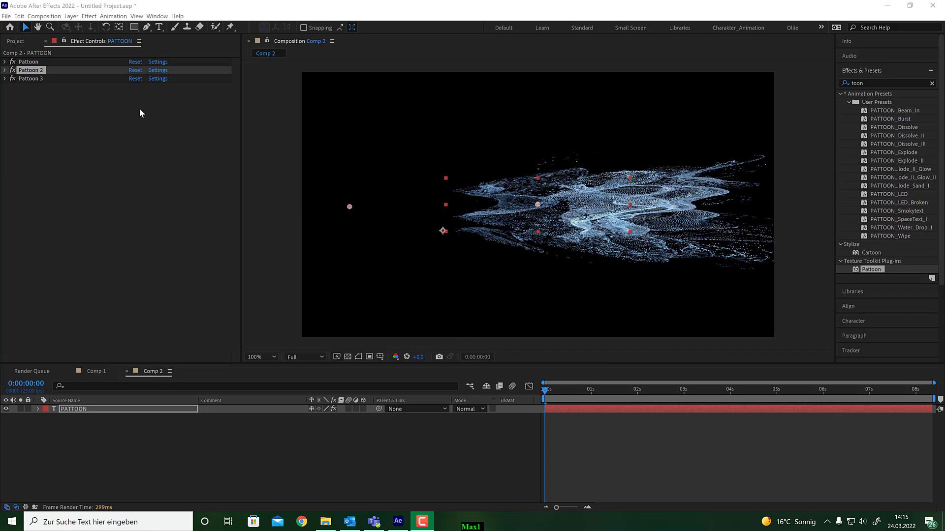
{"action": "left_click", "coordinate": [5, 70]}
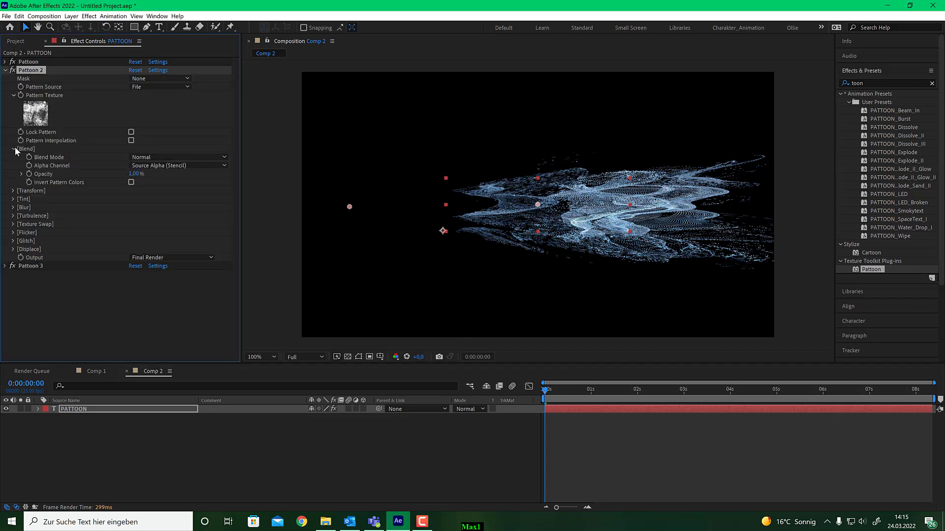
{"action": "left_click", "coordinate": [4, 266]}
{"action": "scroll", "coordinate": [6, 275], "scroll_direction": "down", "scroll_amount": 5}
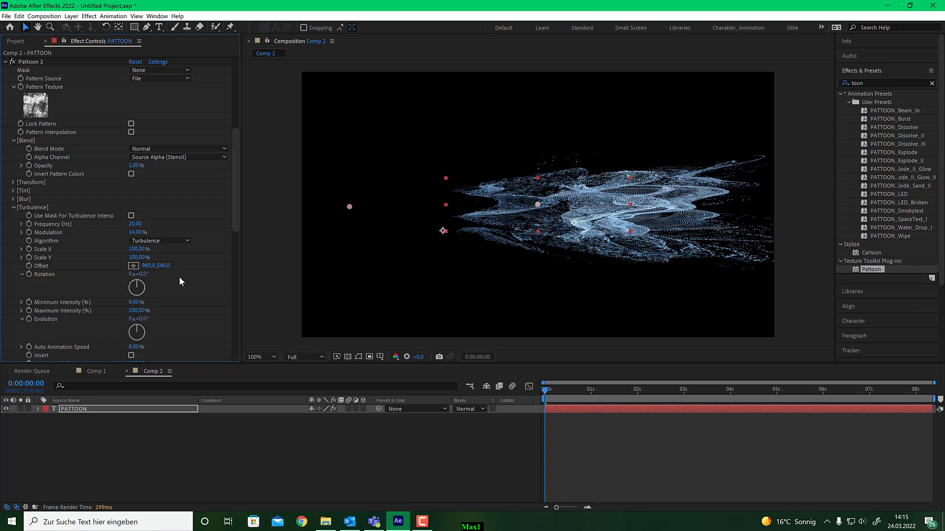
{"action": "scroll", "coordinate": [179, 276], "scroll_direction": "down", "scroll_amount": 4}
{"action": "scroll", "coordinate": [172, 308], "scroll_direction": "down", "scroll_amount": 3}
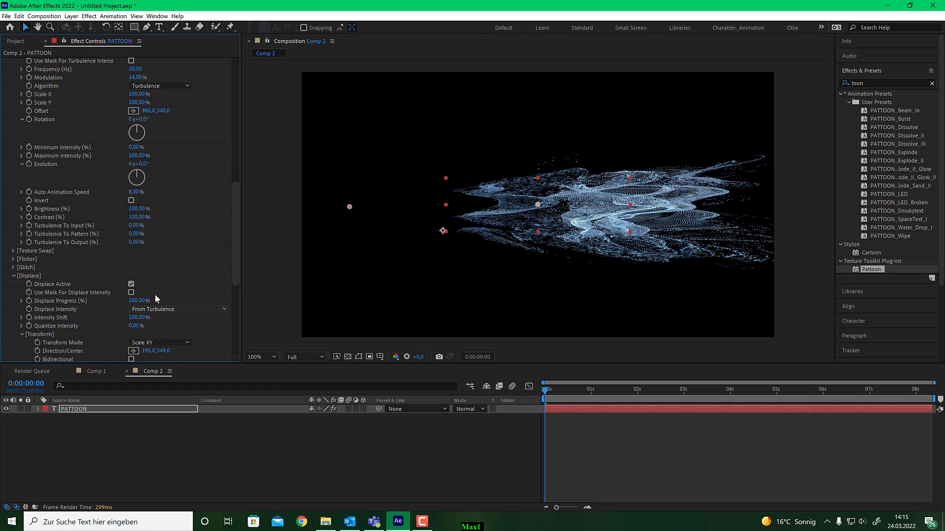
Delete the third Pattoon effect from the PATTOON text layer.
{"action": "scroll", "coordinate": [169, 273], "scroll_direction": "up", "scroll_amount": 11}
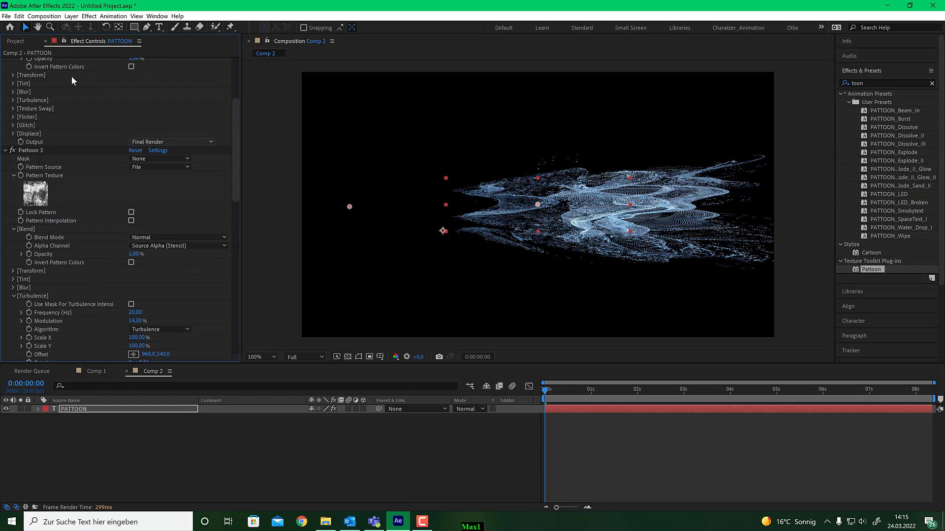
{"action": "scroll", "coordinate": [155, 152], "scroll_direction": "up", "scroll_amount": 5}
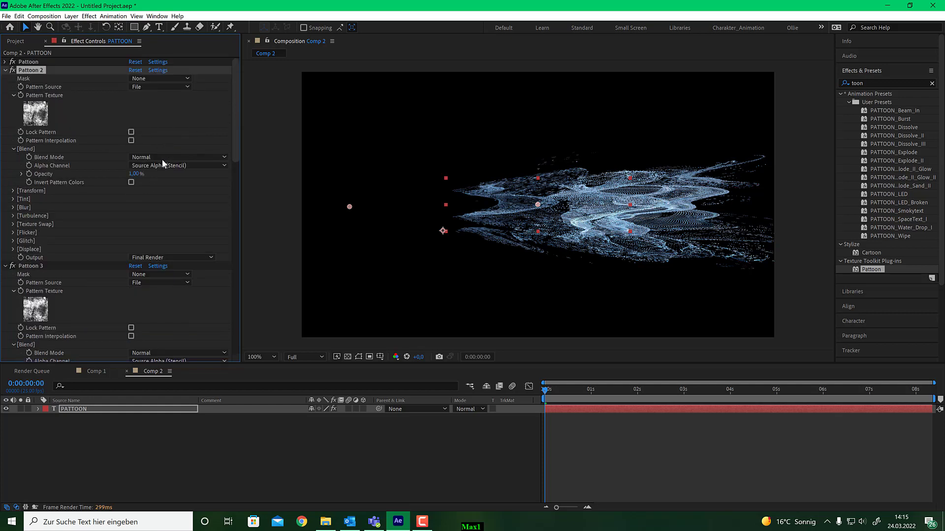
{"action": "left_click", "coordinate": [37, 265]}
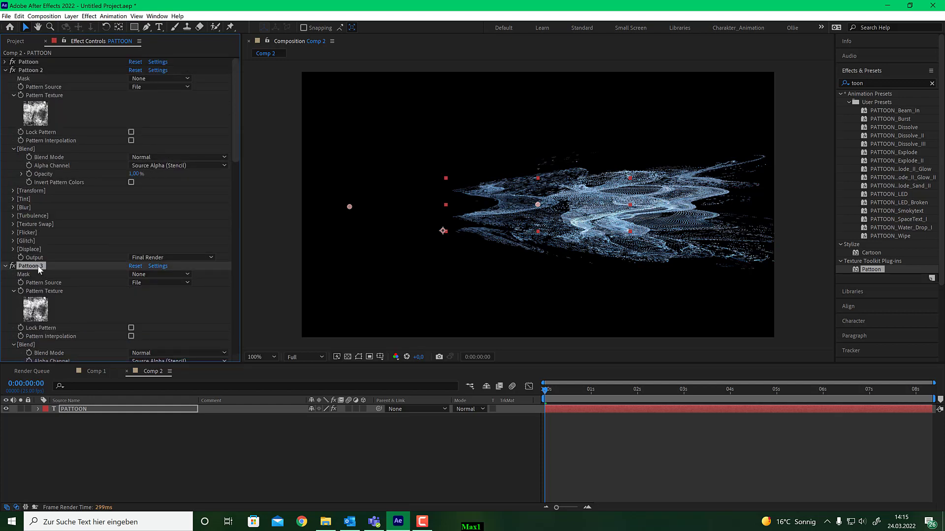
{"action": "key", "text": "Delete"}
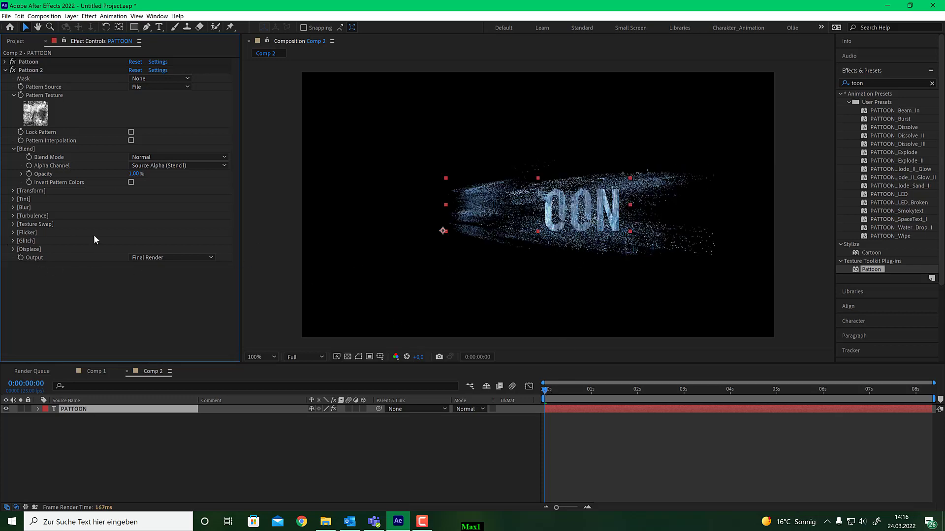
Place the second Pattoon effect's displacement Overlay Center just left of the text at about 505, 555.
{"action": "left_click", "coordinate": [14, 250]}
{"action": "scroll", "coordinate": [24, 269], "scroll_direction": "down", "scroll_amount": 5}
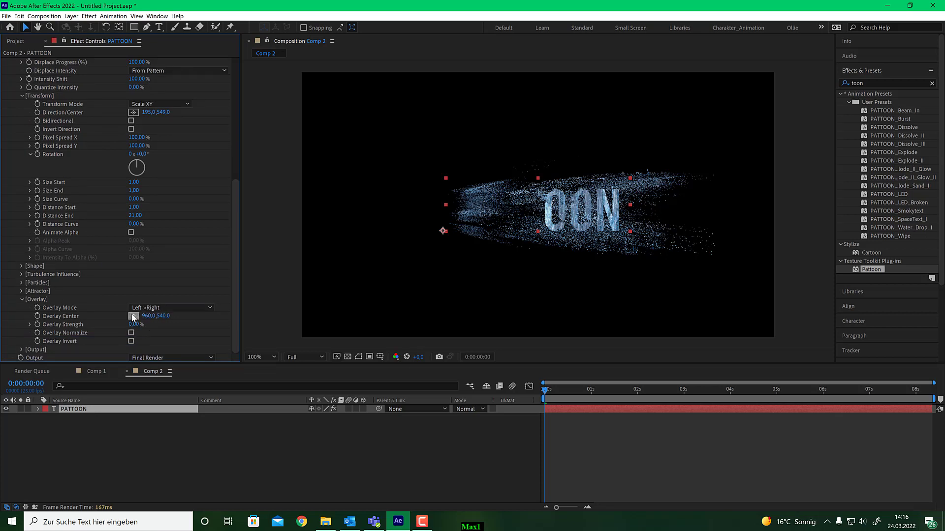
{"action": "left_click", "coordinate": [133, 317]}
{"action": "left_click", "coordinate": [426, 208]}
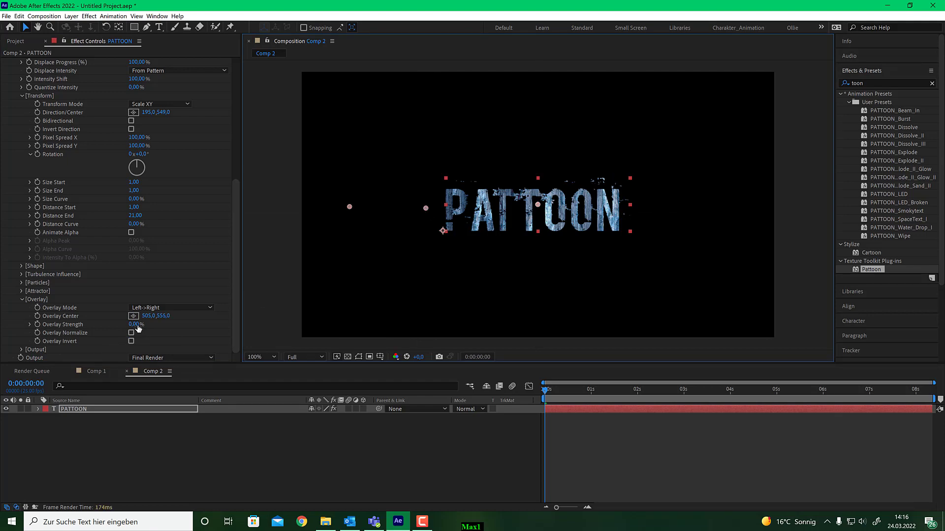
Keyframe the displacement's Overlay Strength at 0% at the start of the timeline and at 200% at four seconds.
{"action": "left_click_drag", "start_coordinate": [133, 324], "coordinate": [104, 320]}
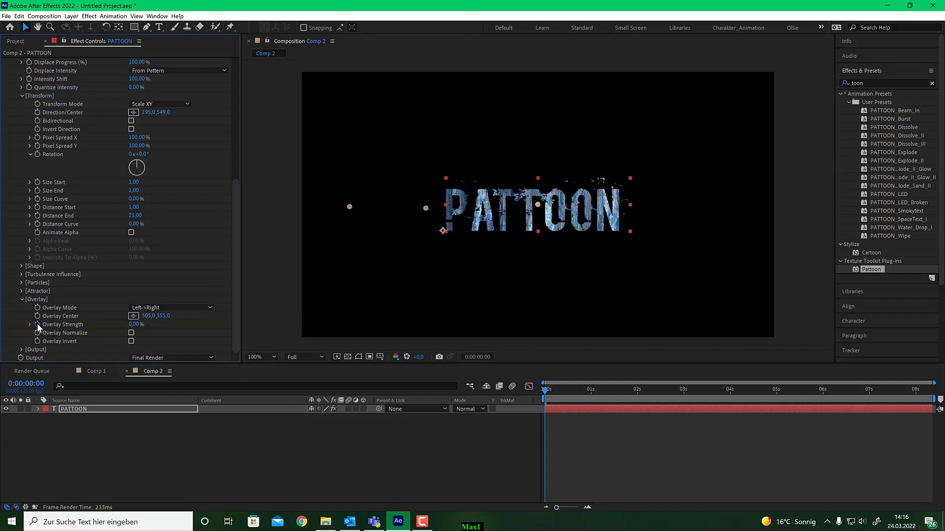
{"action": "left_click_drag", "start_coordinate": [704, 390], "coordinate": [731, 391]}
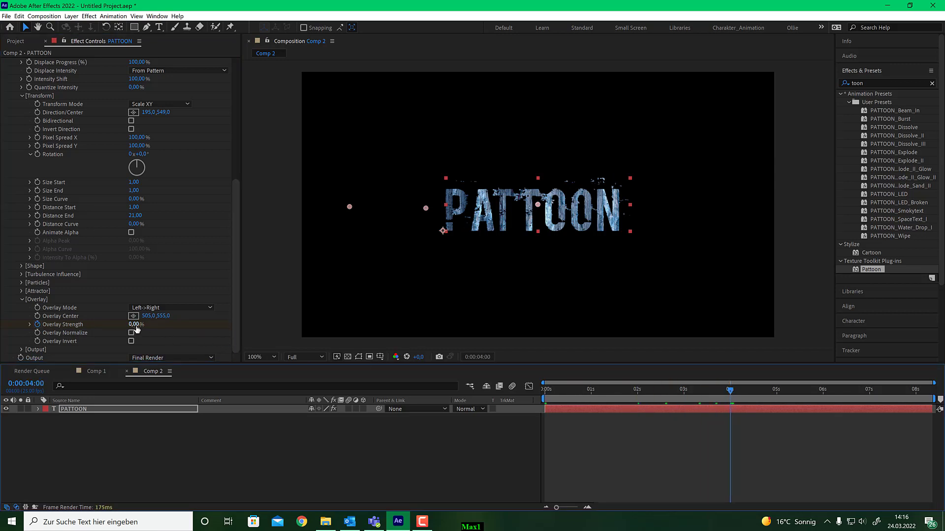
{"action": "left_click_drag", "start_coordinate": [137, 330], "coordinate": [344, 322]}
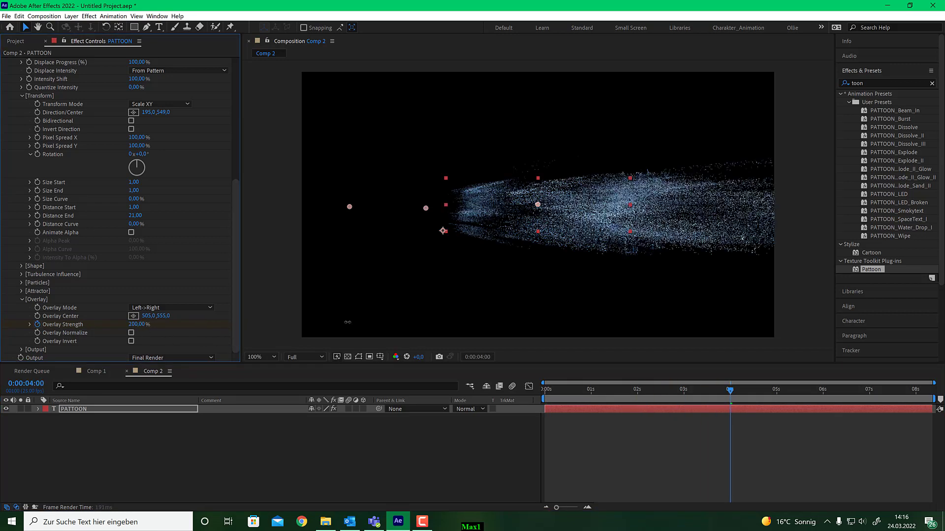
Scrub the timeline past four seconds and reveal the PATTOON layer's keyframed properties in the timeline.
{"action": "left_click_drag", "start_coordinate": [722, 391], "coordinate": [742, 391]}
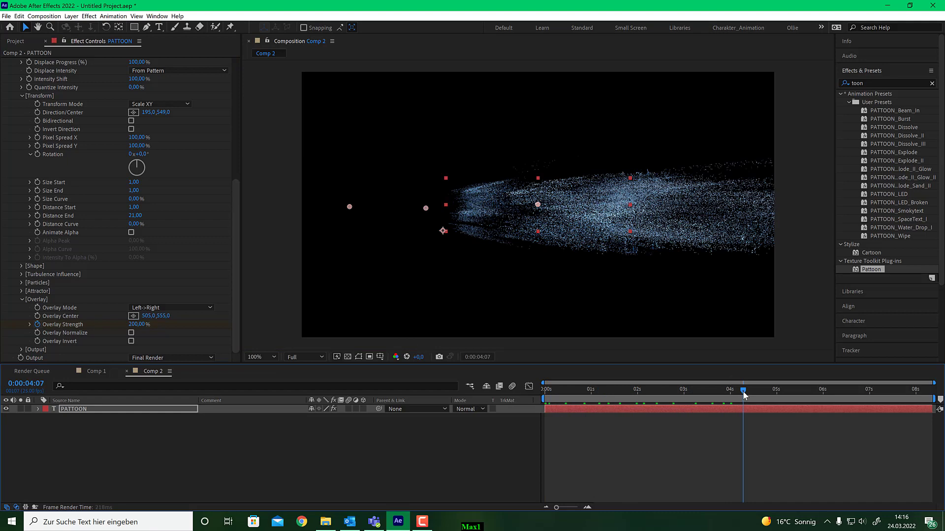
{"action": "left_click", "coordinate": [707, 409]}
{"action": "key", "text": "u"}
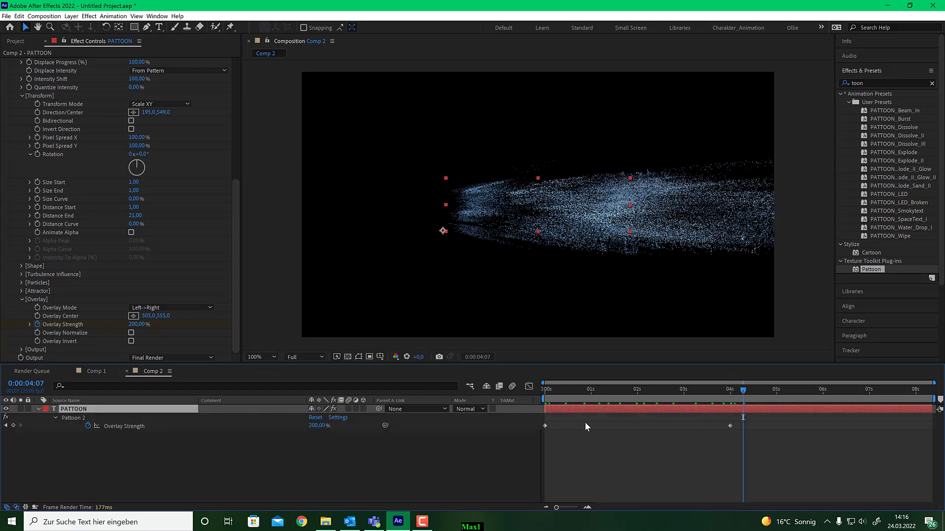
Enable Animate Alpha in the second Pattoon effect's displacement transform and check the fading particles at 0:00:01:11.
{"action": "left_click_drag", "start_coordinate": [681, 391], "coordinate": [513, 386]}
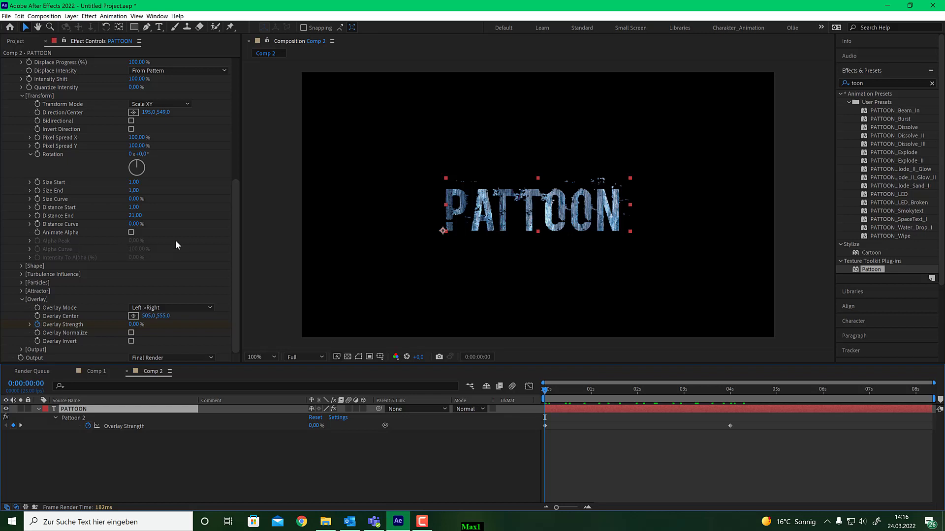
{"action": "left_click", "coordinate": [131, 233]}
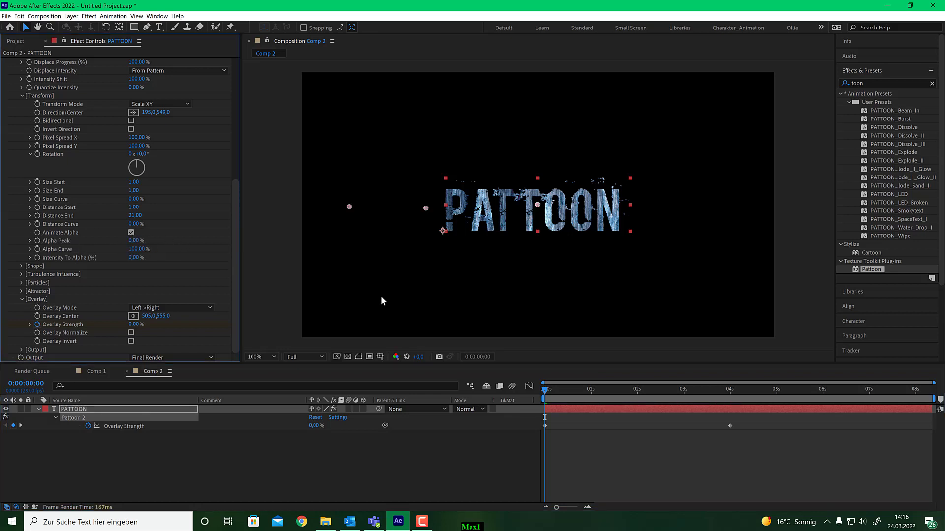
{"action": "left_click_drag", "start_coordinate": [548, 394], "coordinate": [613, 394]}
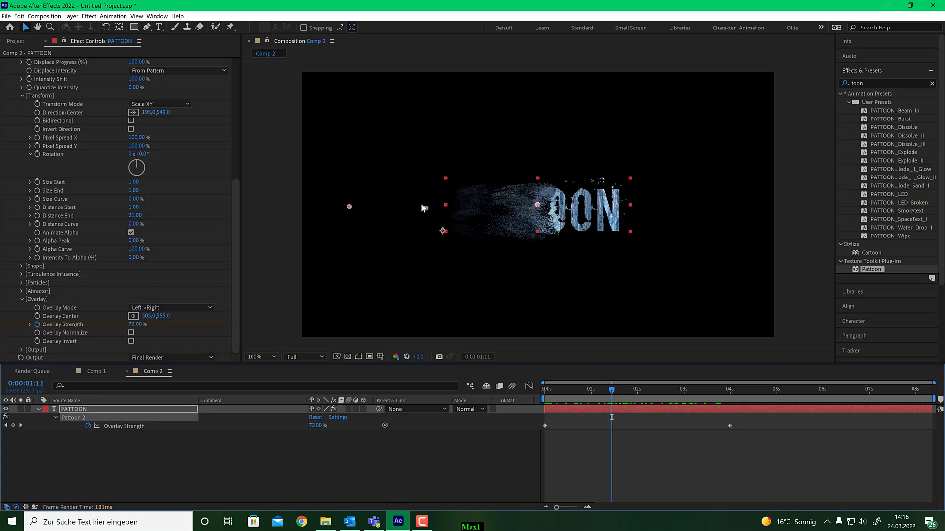
Duplicate the second Pattoon effect, set the copy's Displace Intensity to From Turbulence, and check the result at 0:00:00:19.
{"action": "scroll", "coordinate": [77, 204], "scroll_direction": "up", "scroll_amount": 8}
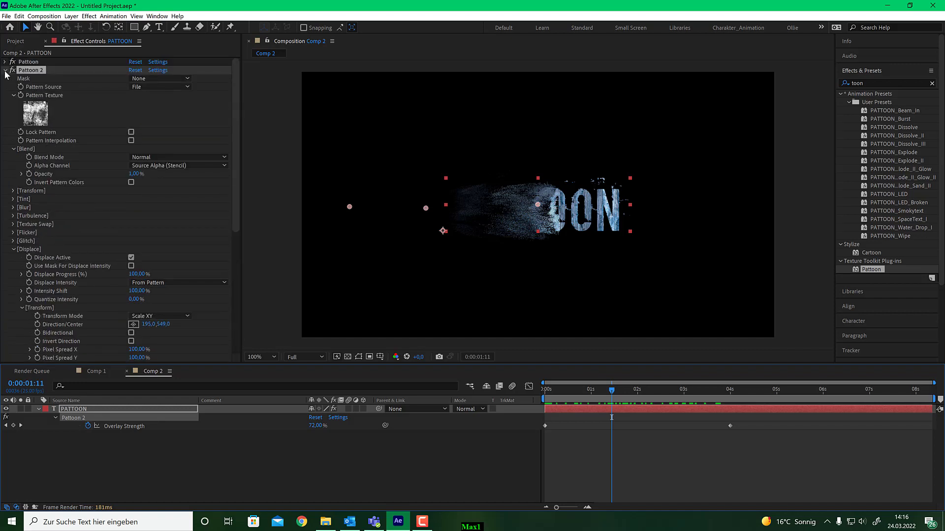
{"action": "left_click", "coordinate": [5, 70]}
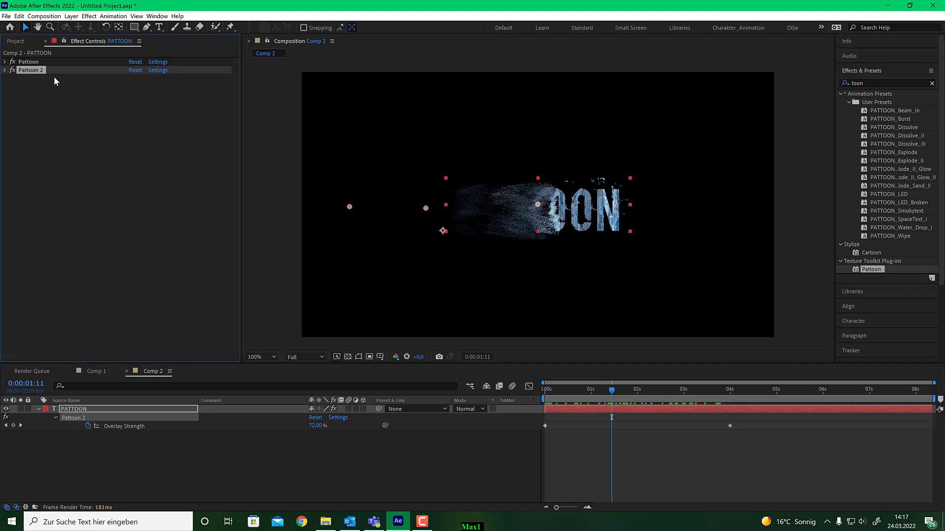
{"action": "key", "text": "ctrl+d"}
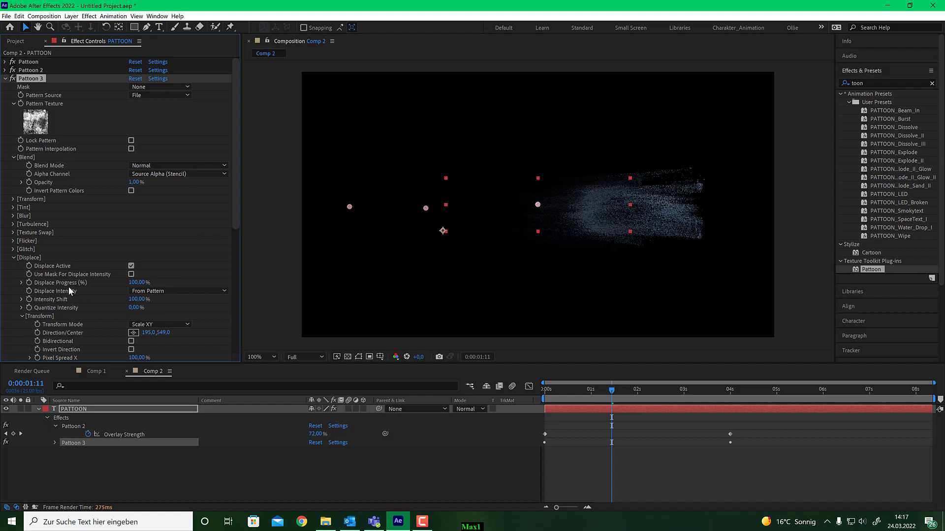
{"action": "left_click", "coordinate": [176, 290]}
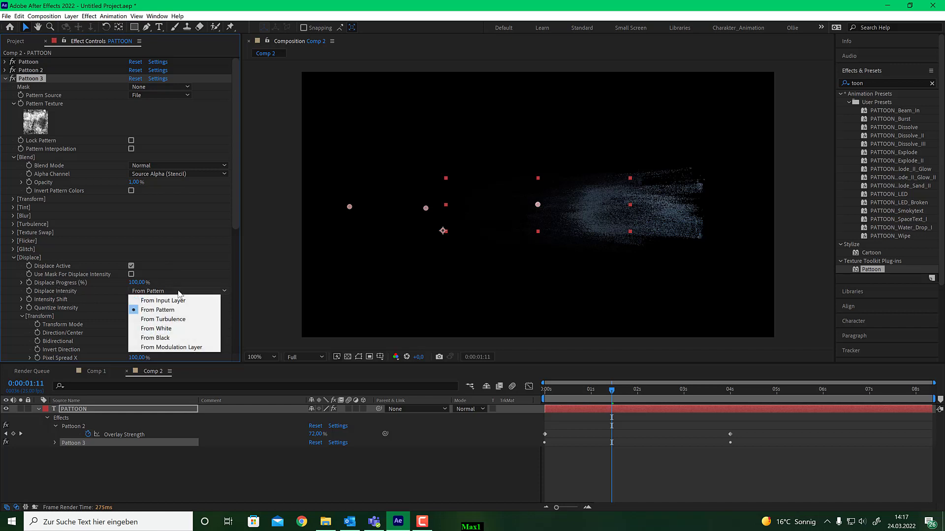
{"action": "left_click", "coordinate": [175, 316]}
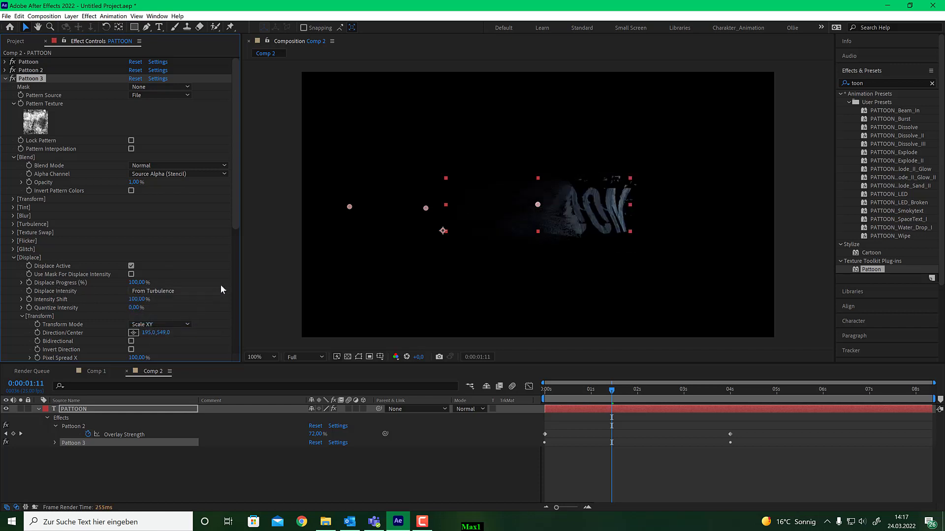
{"action": "left_click_drag", "start_coordinate": [604, 394], "coordinate": [579, 394]}
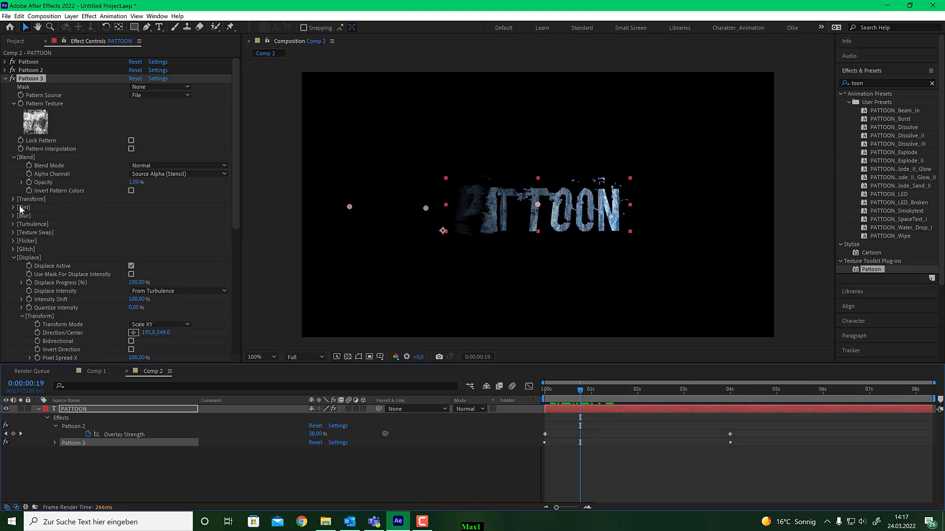
Set the Auto Animation Speed in the third Pattoon effect's turbulence group to 8%.
{"action": "left_click", "coordinate": [12, 224]}
{"action": "scroll", "coordinate": [12, 226], "scroll_direction": "down", "scroll_amount": 2}
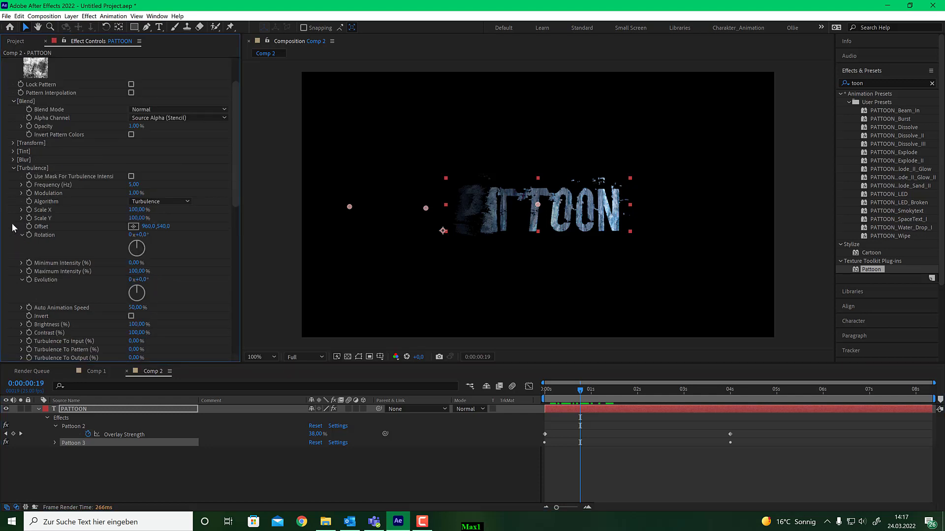
{"action": "left_click_drag", "start_coordinate": [137, 308], "coordinate": [127, 309]}
{"action": "left_click", "coordinate": [137, 307]}
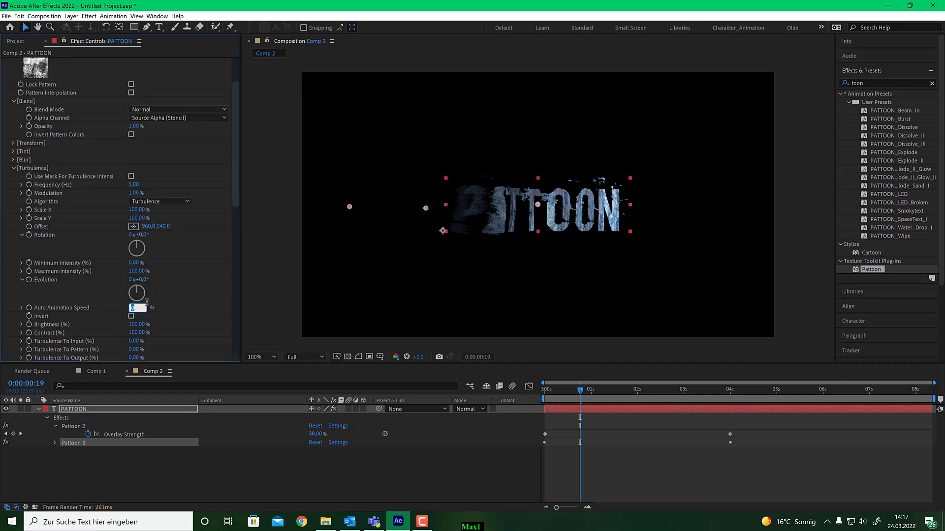
{"action": "type", "text": "8"}
{"action": "key", "text": "Return"}
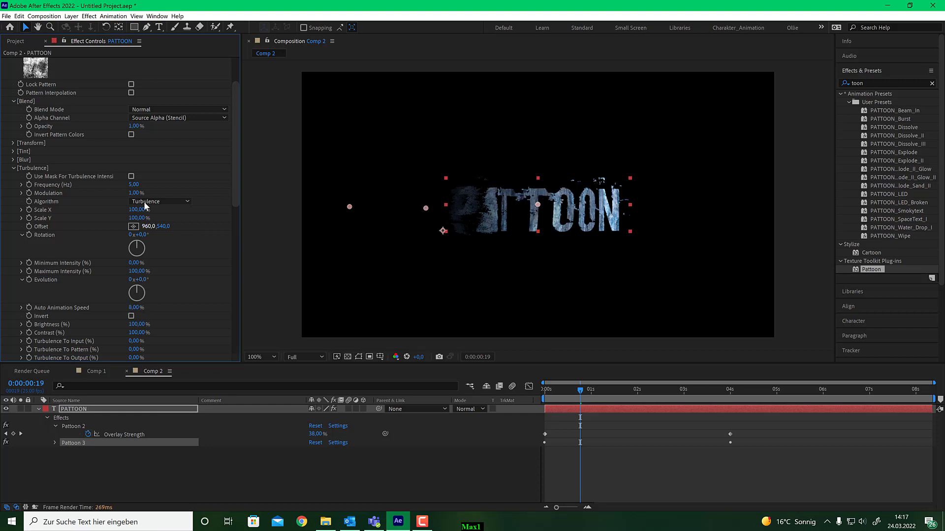
Set the third Pattoon effect's turbulence Frequency to 20 Hz and Modulation to 12%, and preview the animation from the start.
{"action": "left_click_drag", "start_coordinate": [133, 185], "coordinate": [139, 184]}
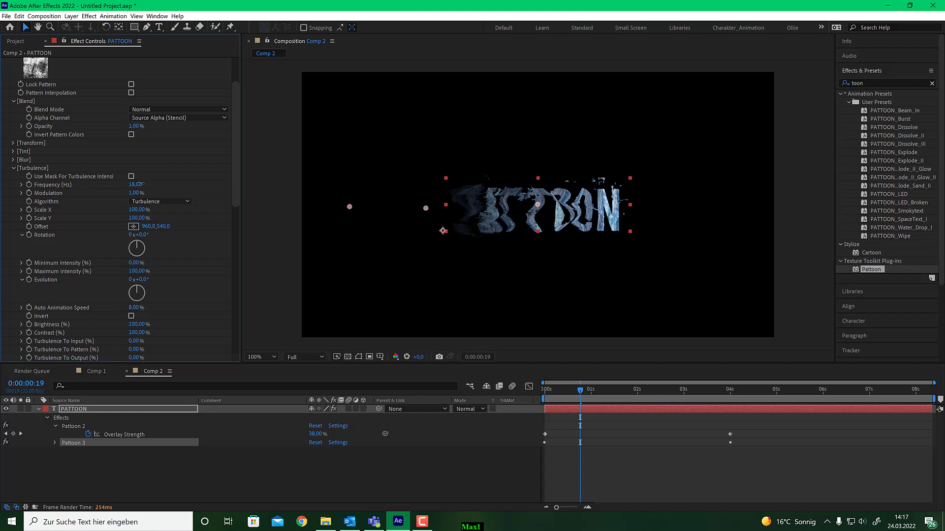
{"action": "left_click_drag", "start_coordinate": [140, 184], "coordinate": [141, 193]}
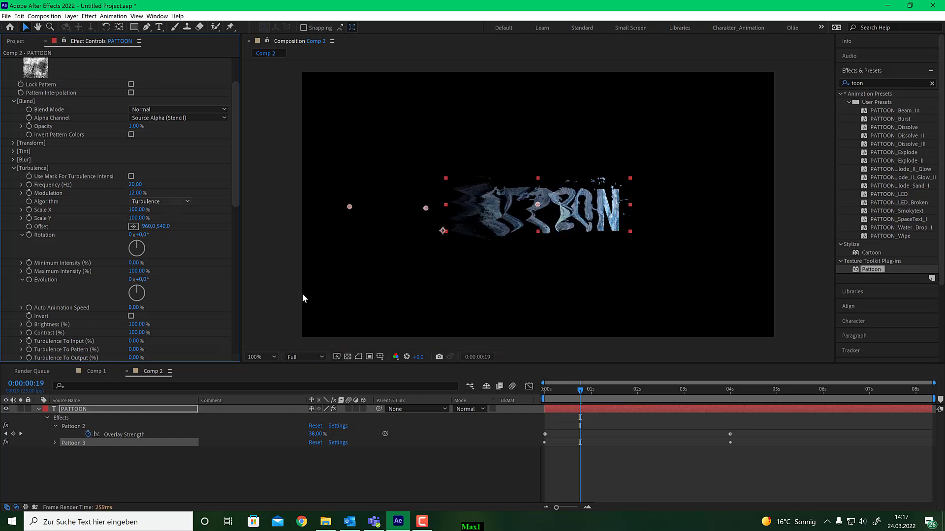
{"action": "left_click_drag", "start_coordinate": [580, 392], "coordinate": [507, 386]}
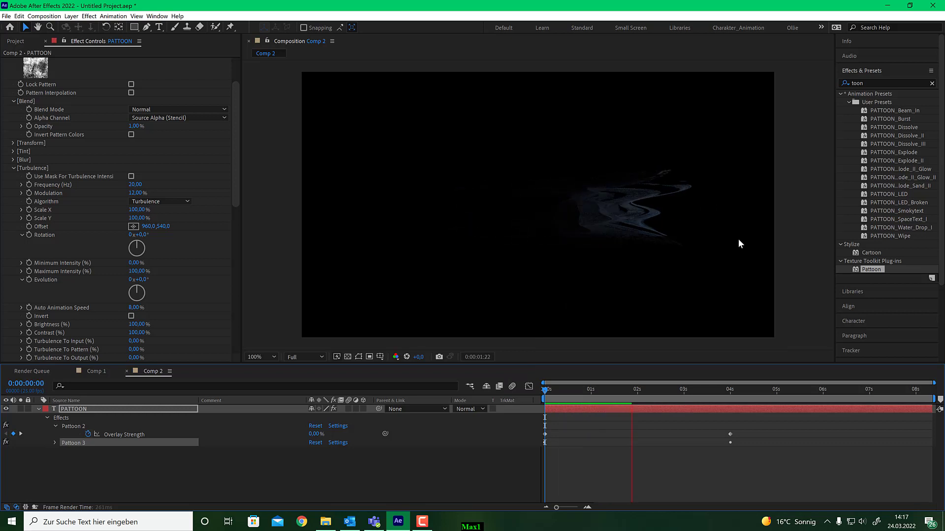
{"action": "left_click_drag", "start_coordinate": [649, 400], "coordinate": [536, 403]}
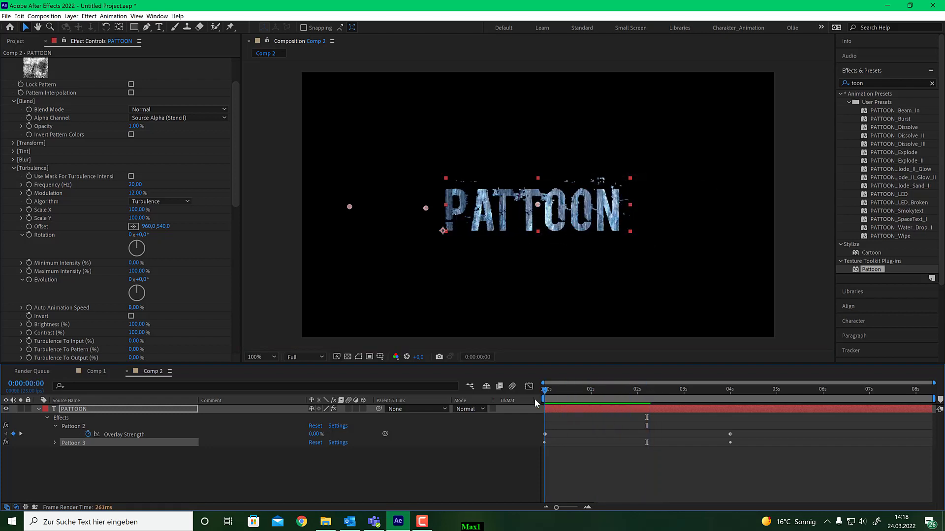
Duplicate the third Pattoon effect and move the current time to 0:00:00:19 to check the stacked displacement.
{"action": "scroll", "coordinate": [172, 222], "scroll_direction": "up", "scroll_amount": 3}
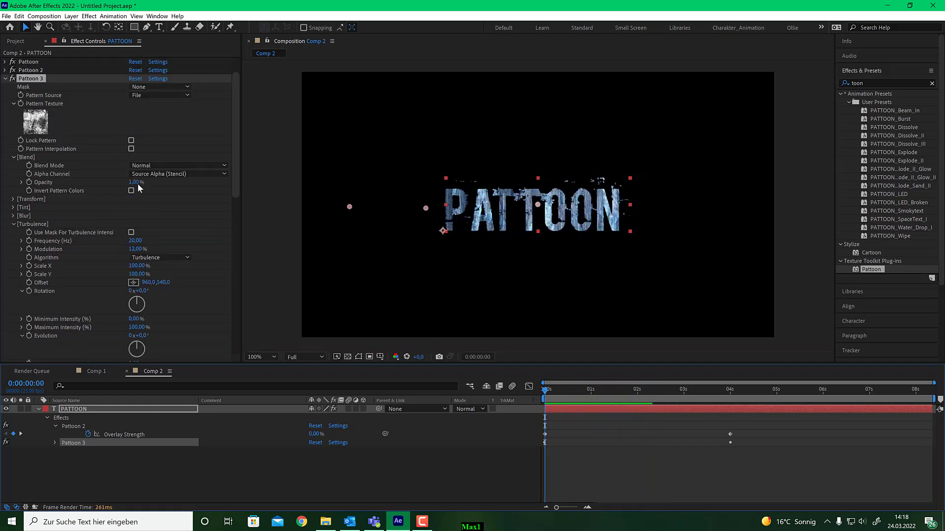
{"action": "left_click", "coordinate": [5, 79]}
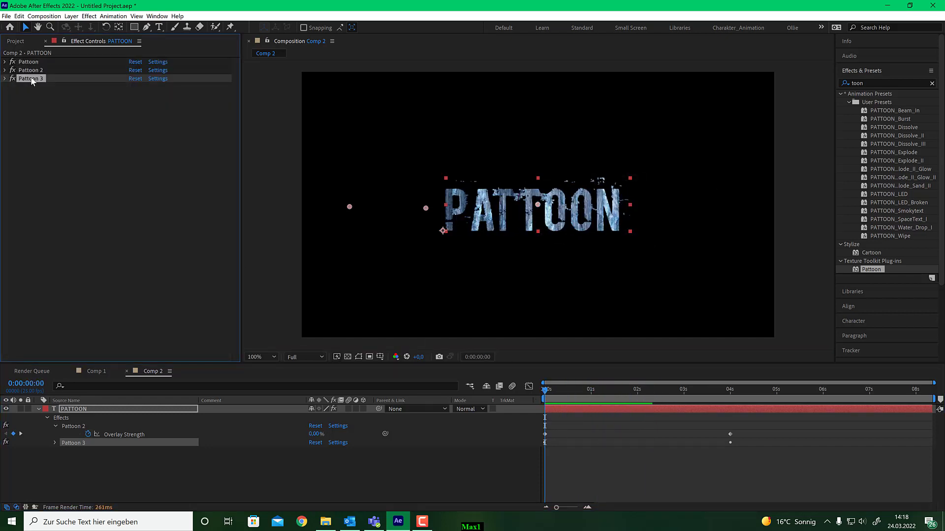
{"action": "key", "text": "ctrl+d"}
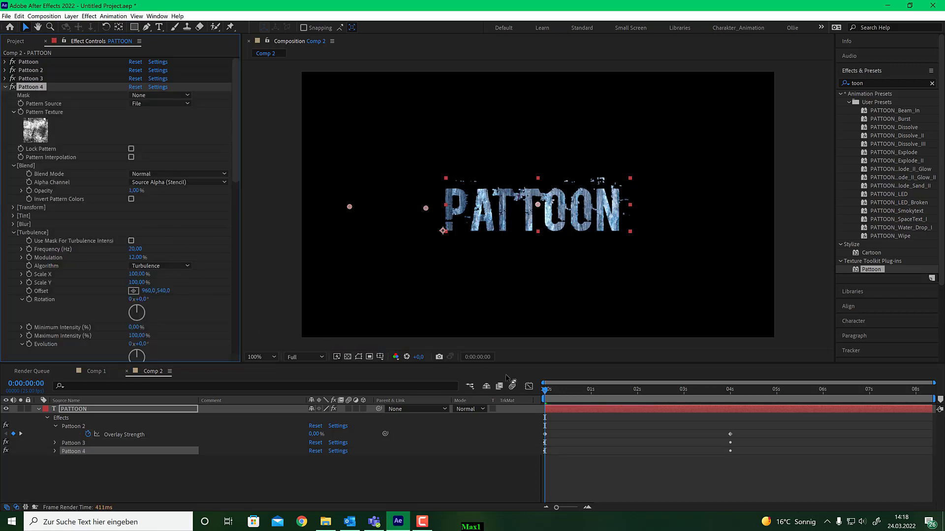
{"action": "left_click_drag", "start_coordinate": [546, 390], "coordinate": [559, 392]}
{"action": "left_click_drag", "start_coordinate": [572, 389], "coordinate": [580, 391]}
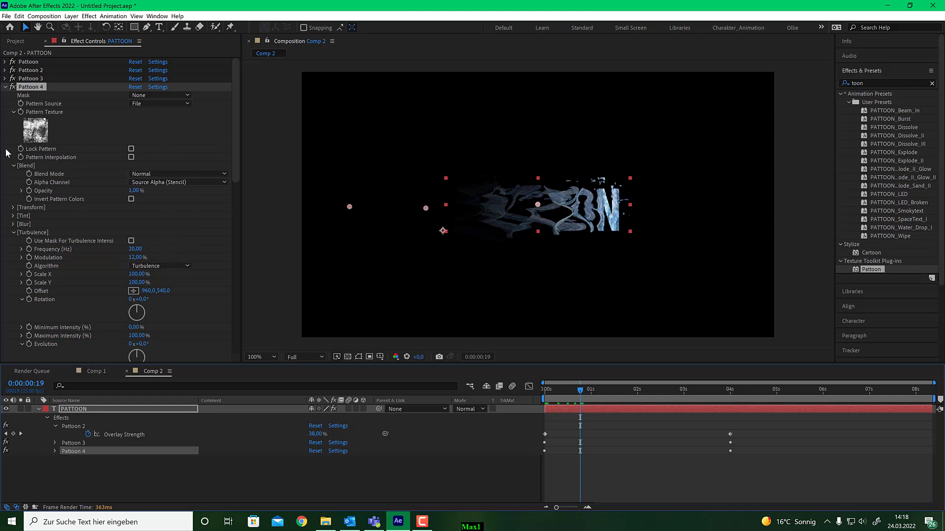
Try the Sine algorithm in the fourth Pattoon effect's turbulence with Frequency at 9 Hz and Modulation at 2%.
{"action": "left_click", "coordinate": [175, 269]}
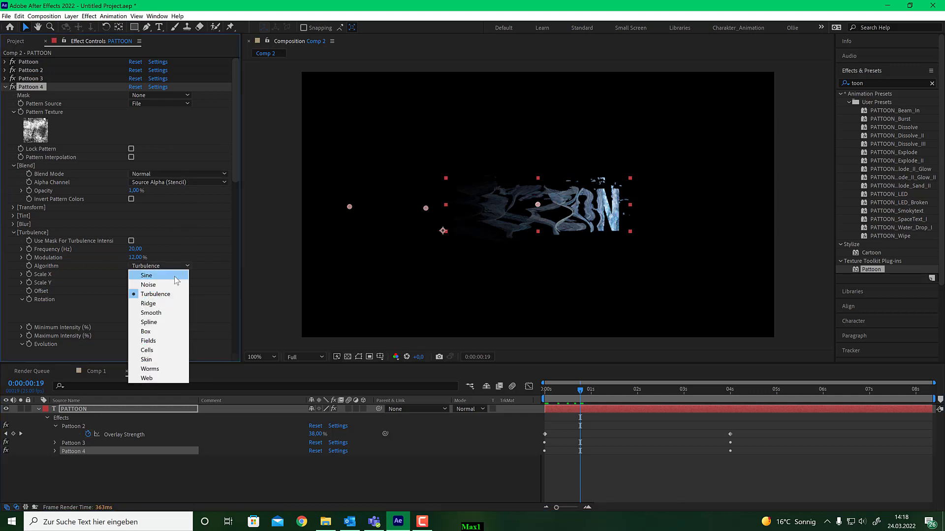
{"action": "left_click", "coordinate": [173, 273]}
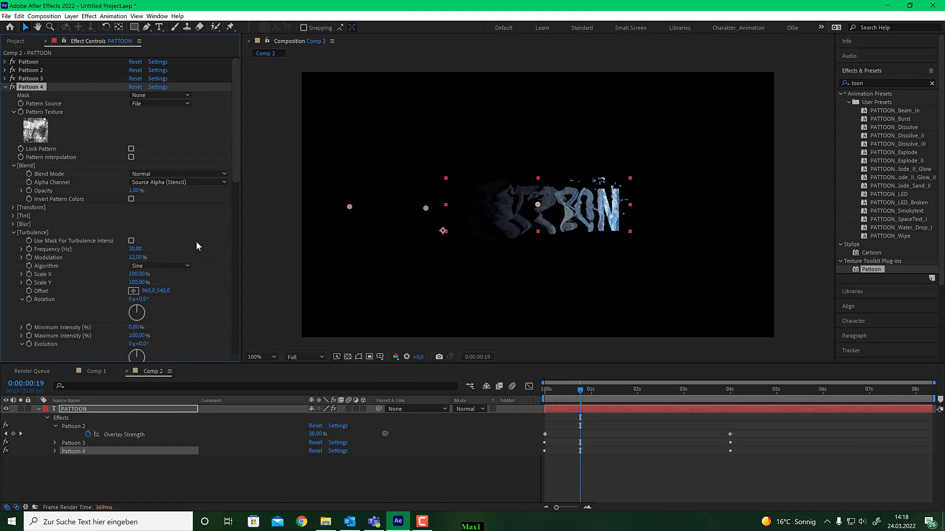
{"action": "left_click_drag", "start_coordinate": [143, 250], "coordinate": [124, 258]}
Set the fourth Pattoon effect's turbulence Algorithm to Fields and its Frequency to 52 Hz.
{"action": "left_click", "coordinate": [160, 266]}
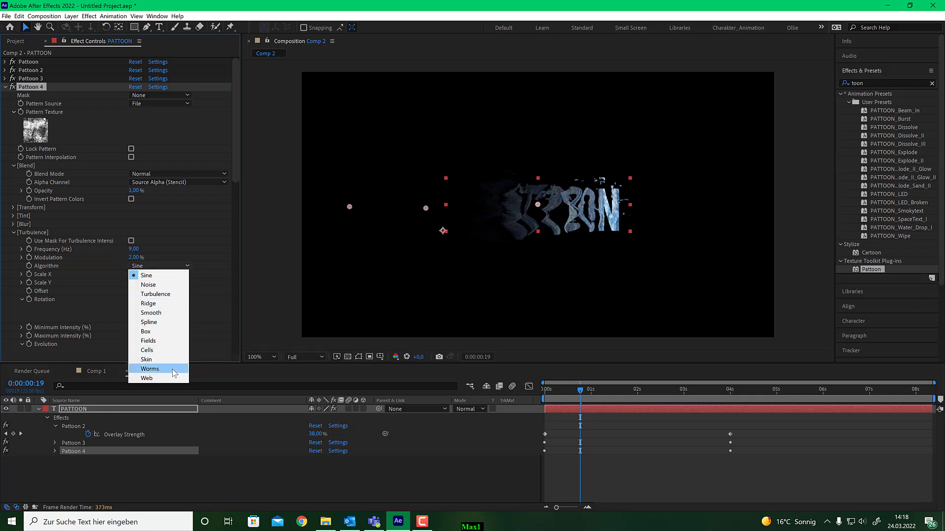
{"action": "left_click", "coordinate": [170, 340]}
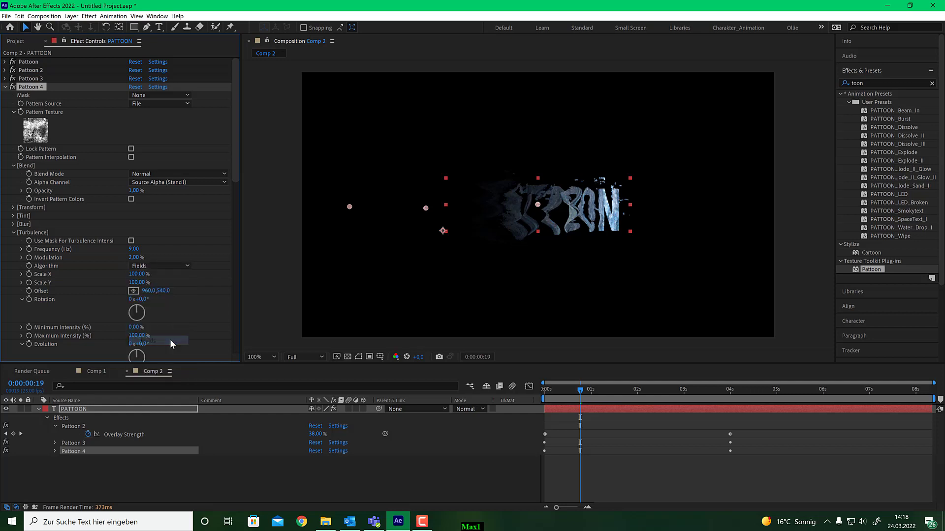
{"action": "left_click_drag", "start_coordinate": [134, 249], "coordinate": [141, 250]}
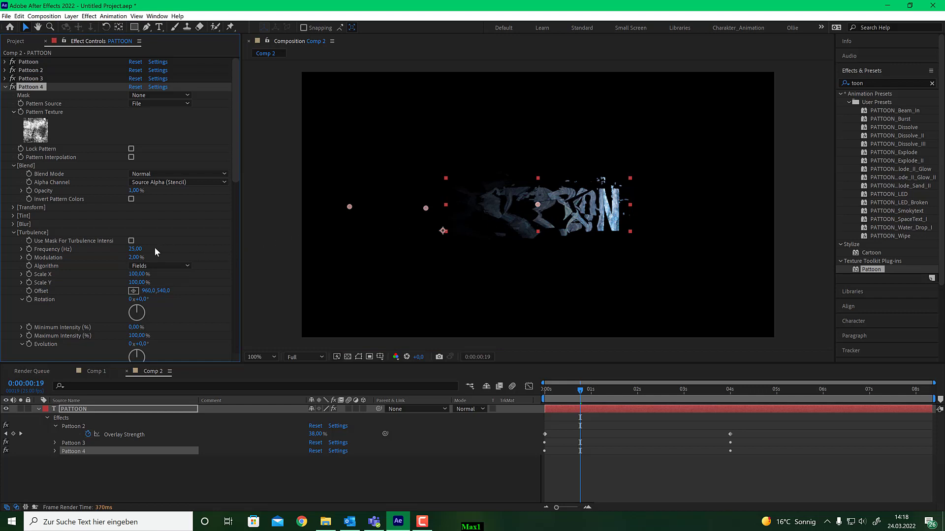
{"action": "left_click_drag", "start_coordinate": [141, 250], "coordinate": [150, 249]}
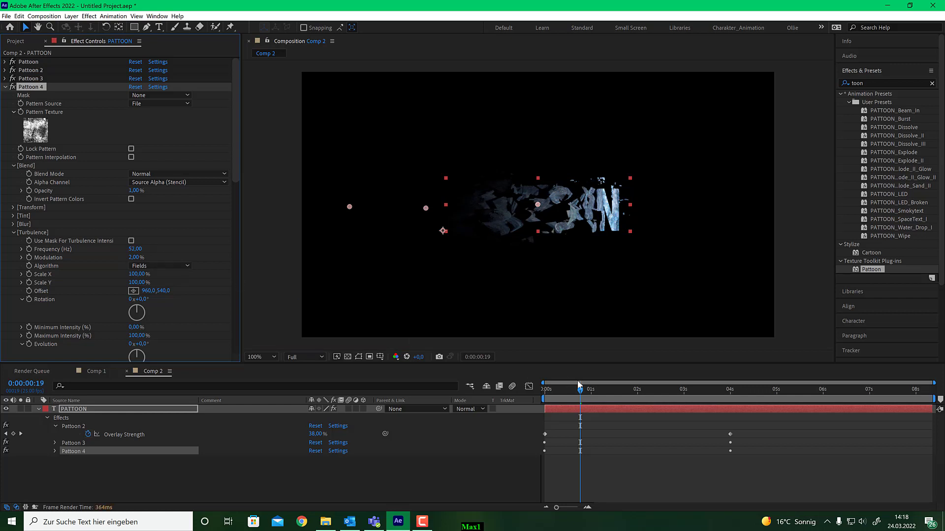
Preview the text's displacement animation from the start of the timeline and return to the first frame.
{"action": "left_click_drag", "start_coordinate": [587, 390], "coordinate": [537, 390]}
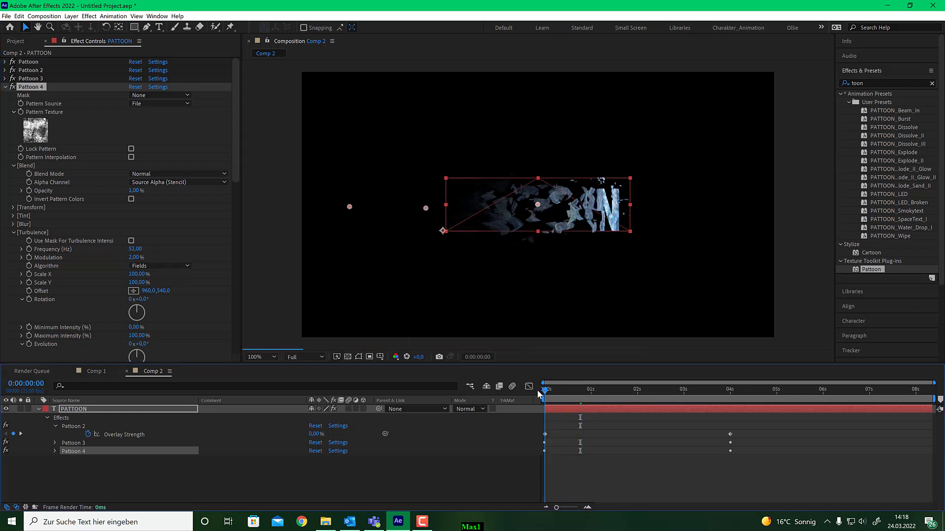
{"action": "key", "text": "space"}
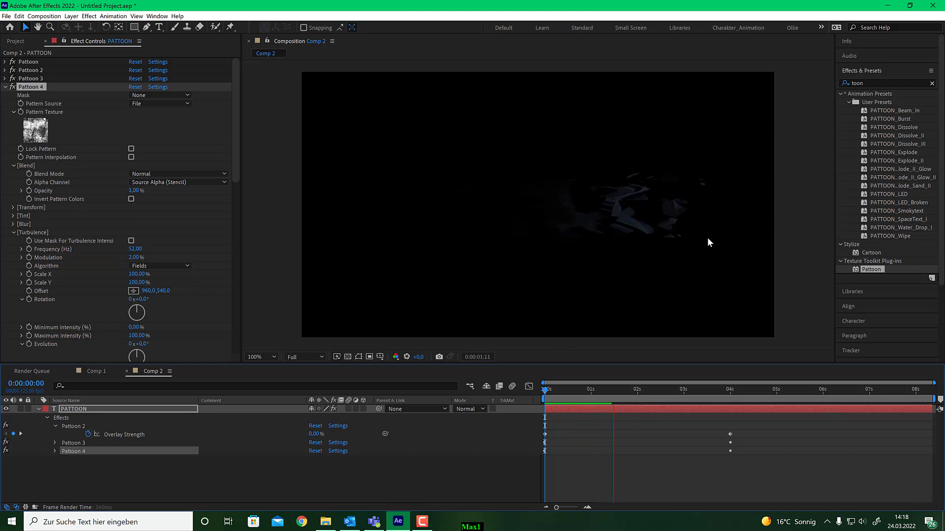
{"action": "left_click_drag", "start_coordinate": [610, 389], "coordinate": [543, 390]}
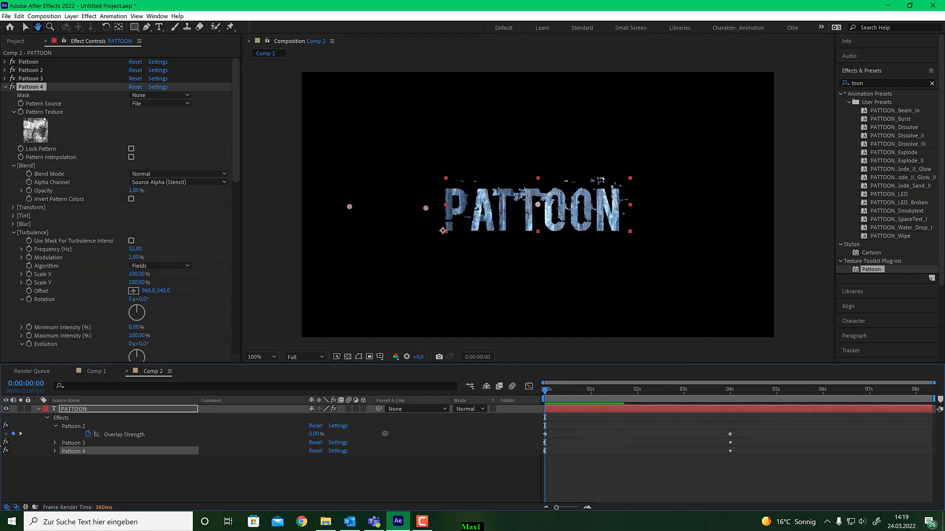
{"action": "key", "text": "F10"}
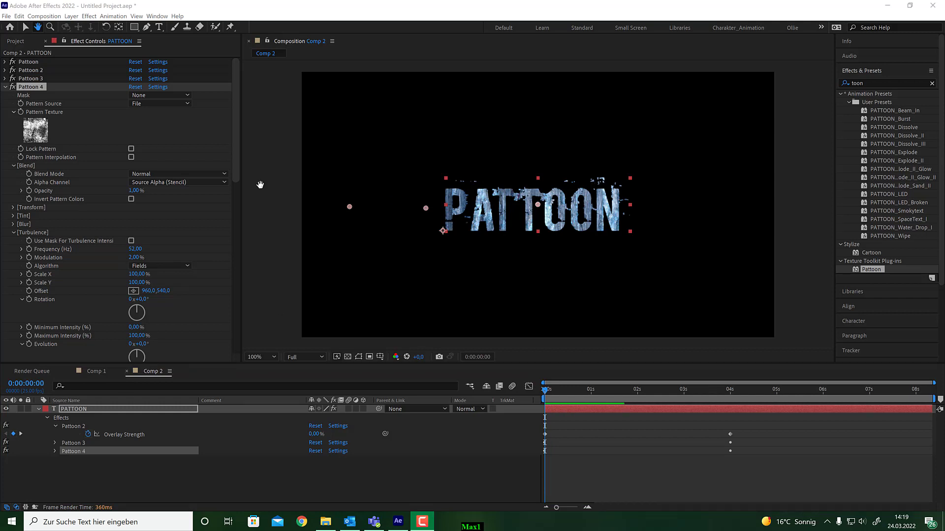
{"action": "left_click", "coordinate": [5, 87]}
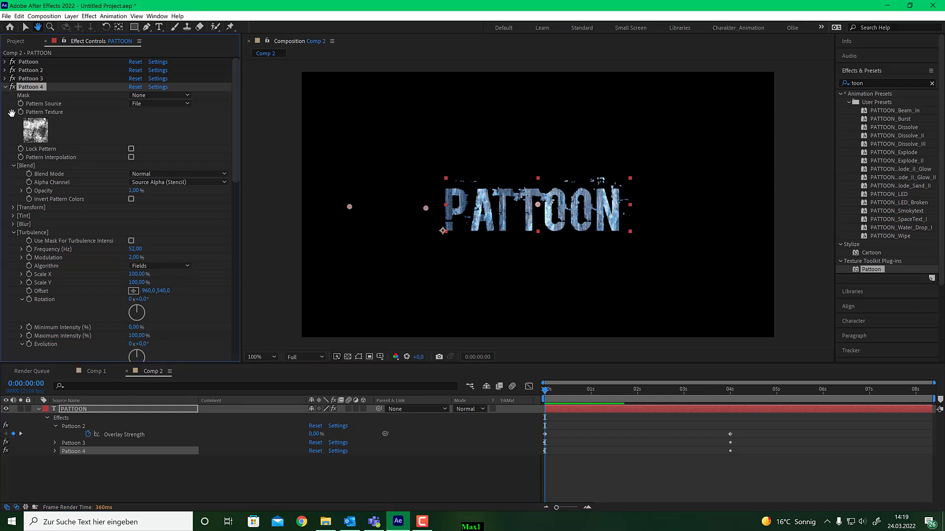
{"action": "left_click", "coordinate": [420, 523]}
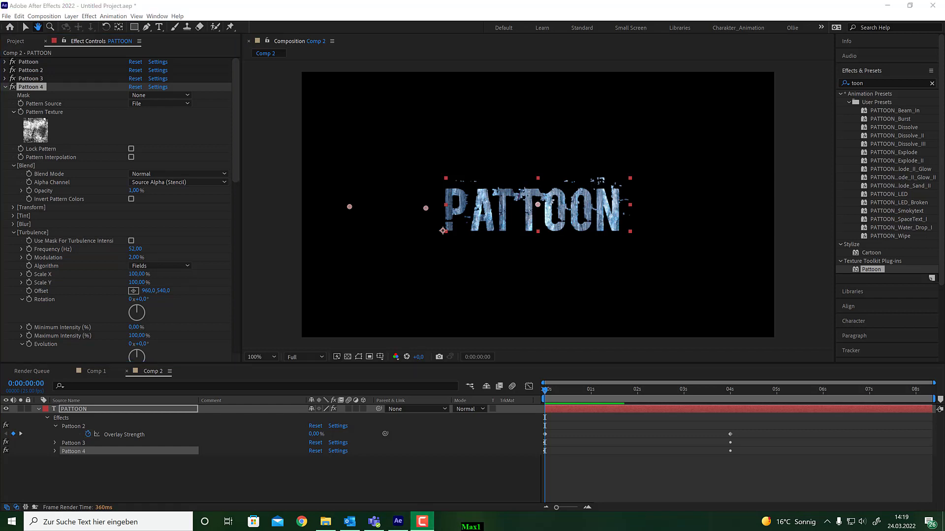
{"action": "left_click", "coordinate": [63, 298]}
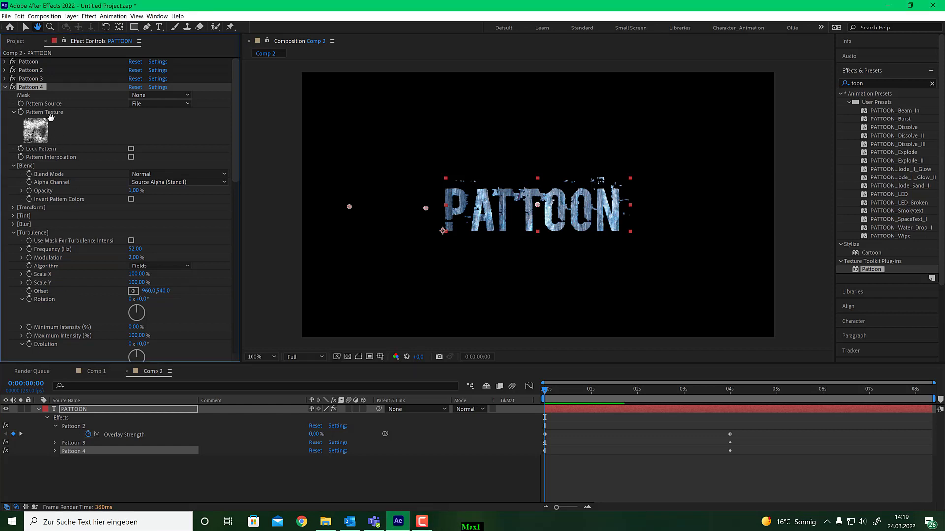
Compare the text with the second, third and fourth Pattoon effects switched off and back on, viewing it at 200% zoom.
{"action": "key", "text": "v"}
{"action": "left_click", "coordinate": [12, 86]}
{"action": "left_click", "coordinate": [13, 79]}
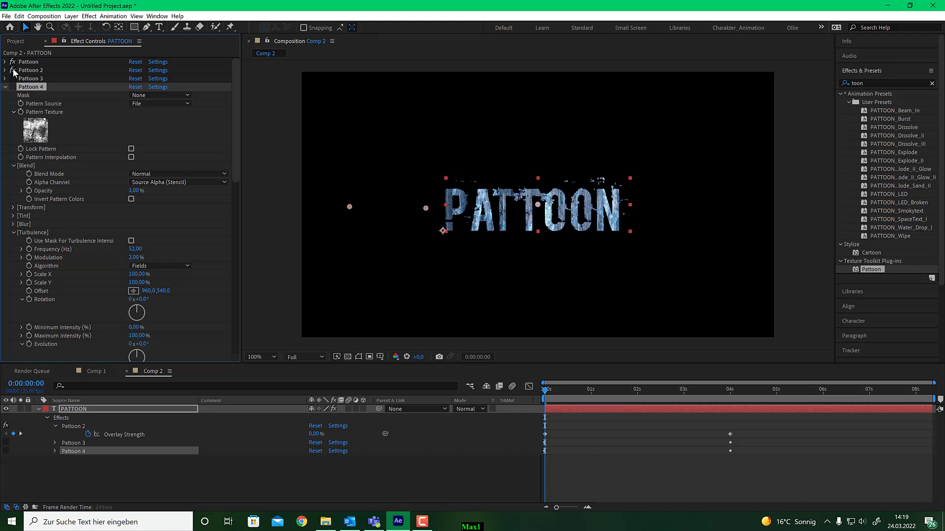
{"action": "left_click", "coordinate": [13, 70]}
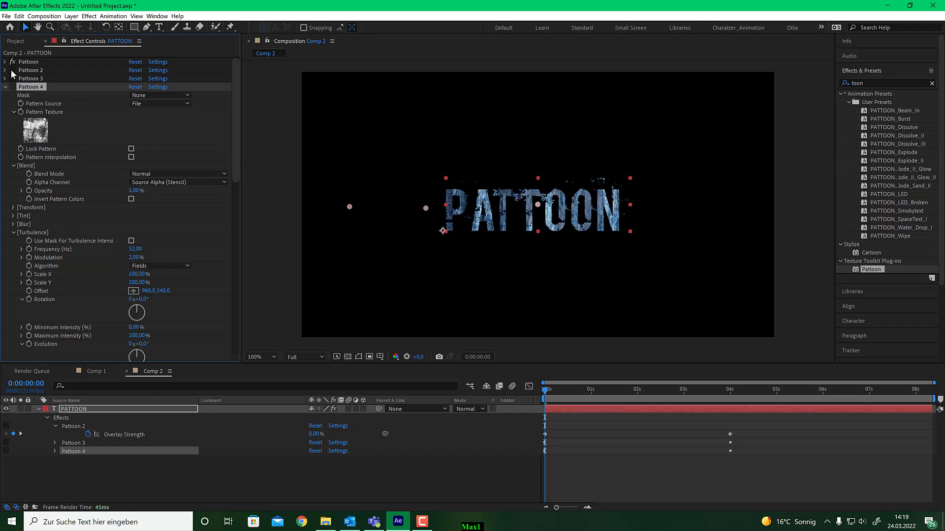
{"action": "left_click", "coordinate": [12, 71]}
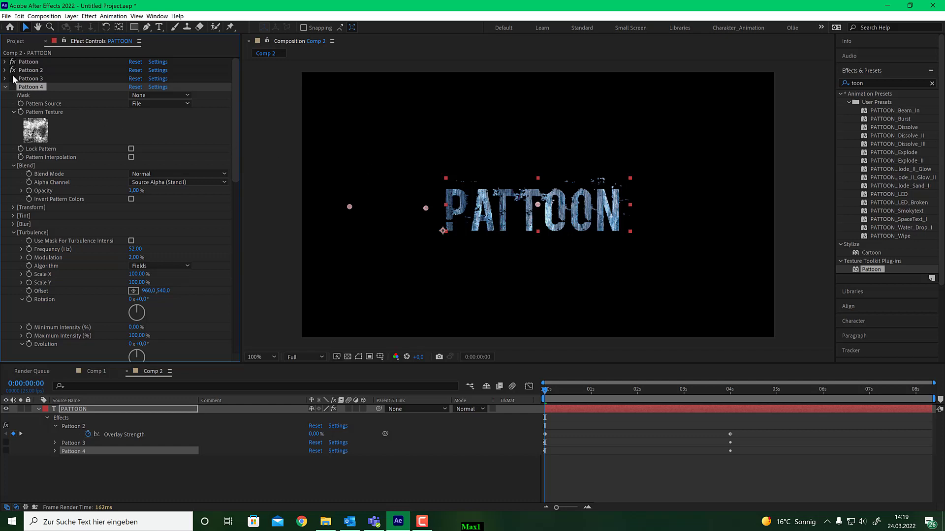
{"action": "left_click", "coordinate": [13, 79]}
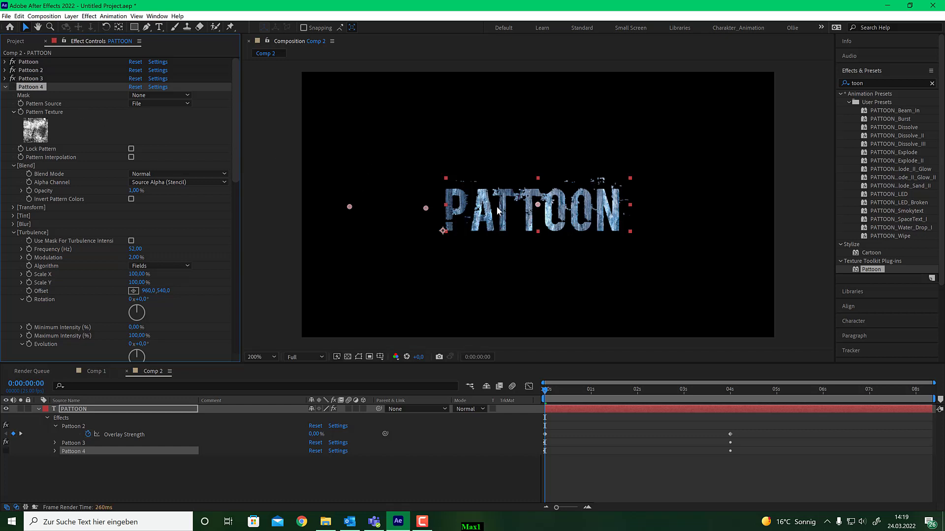
{"action": "key", "text": "period"}
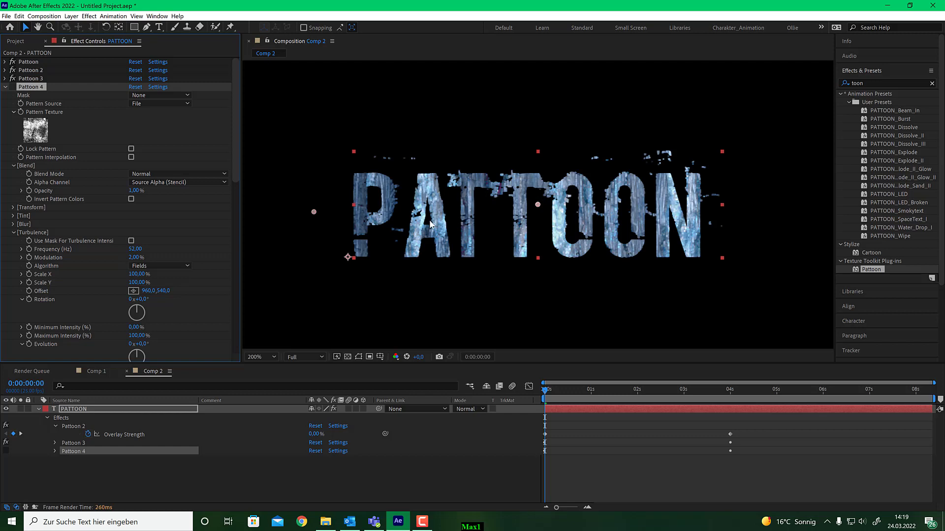
{"action": "left_click", "coordinate": [12, 79]}
{"action": "left_click", "coordinate": [12, 79]}
{"action": "left_click", "coordinate": [12, 87]}
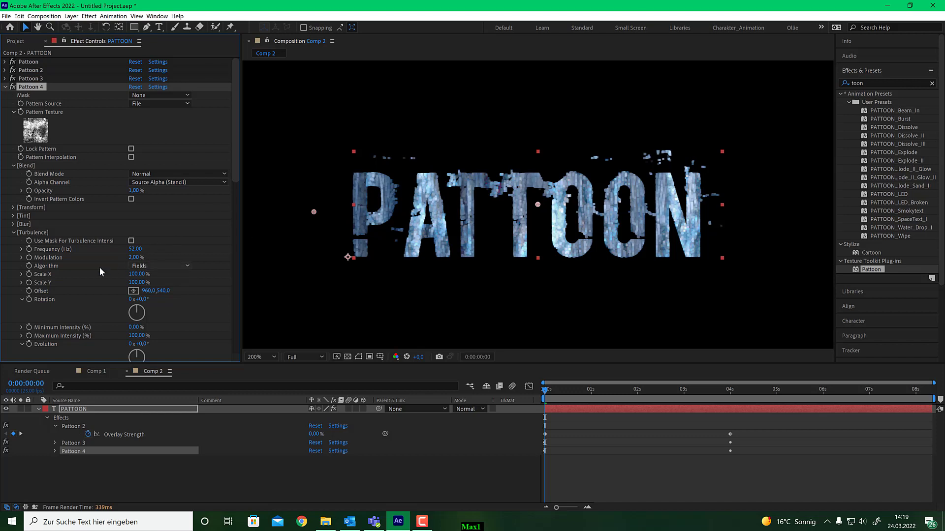
Set the displacement Size Start of the second Pattoon effect to 0.2.
{"action": "left_click", "coordinate": [5, 69]}
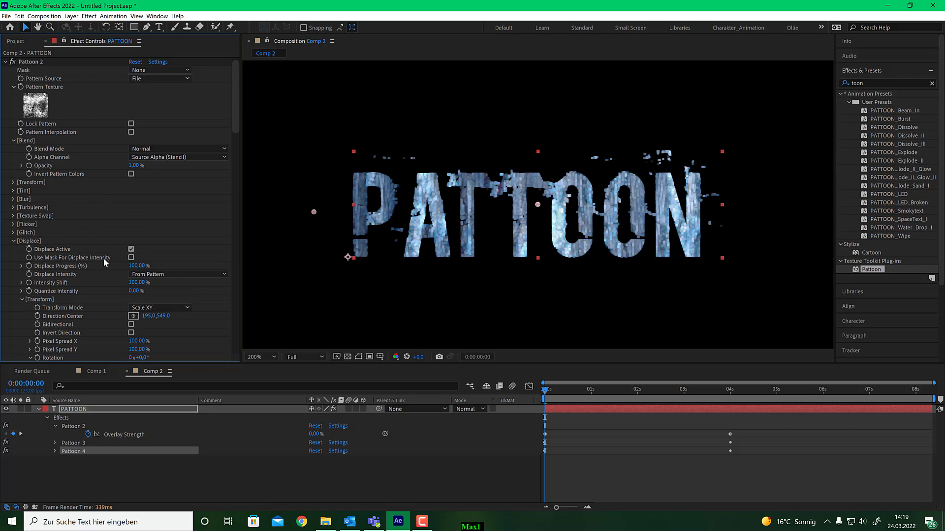
{"action": "scroll", "coordinate": [56, 92], "scroll_direction": "up", "scroll_amount": 1}
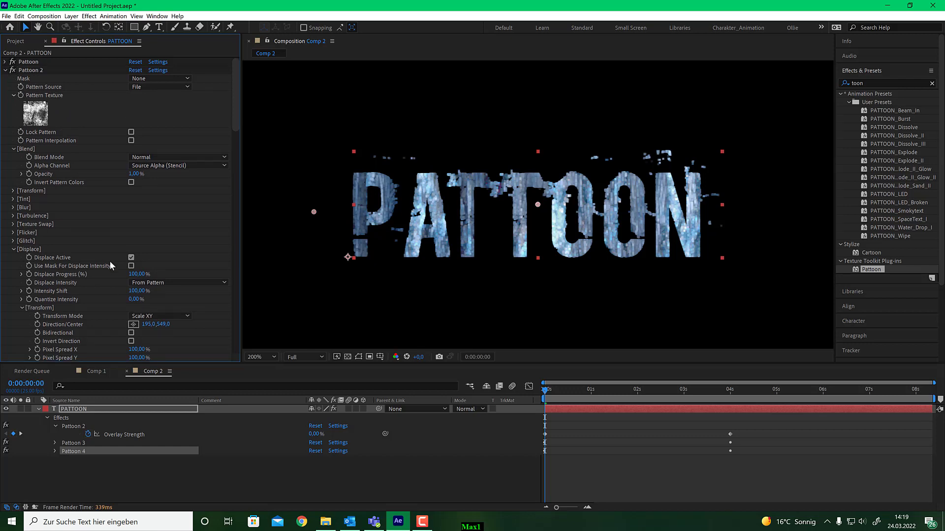
{"action": "scroll", "coordinate": [111, 263], "scroll_direction": "down", "scroll_amount": 3}
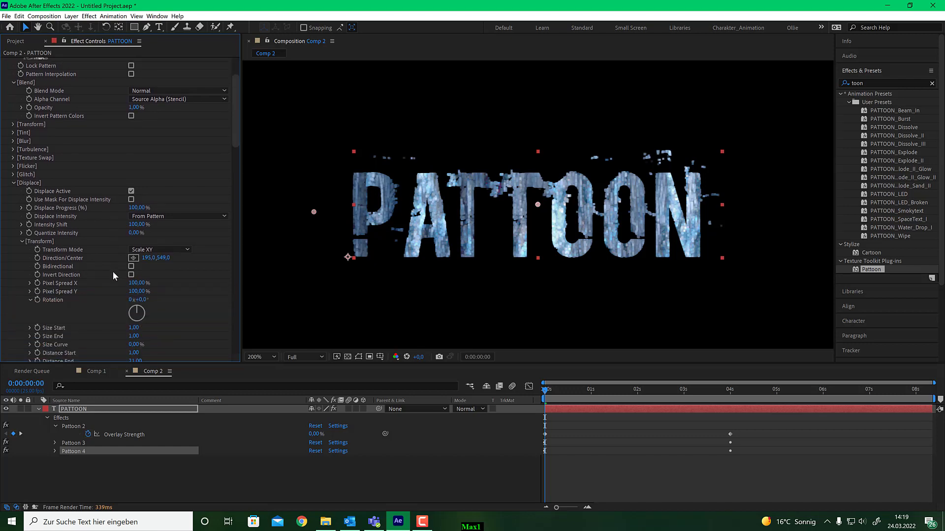
{"action": "left_click", "coordinate": [135, 328]}
{"action": "key", "text": "BackSpace"}
{"action": "type", "text": "0,2"}
{"action": "key", "text": "Return"}
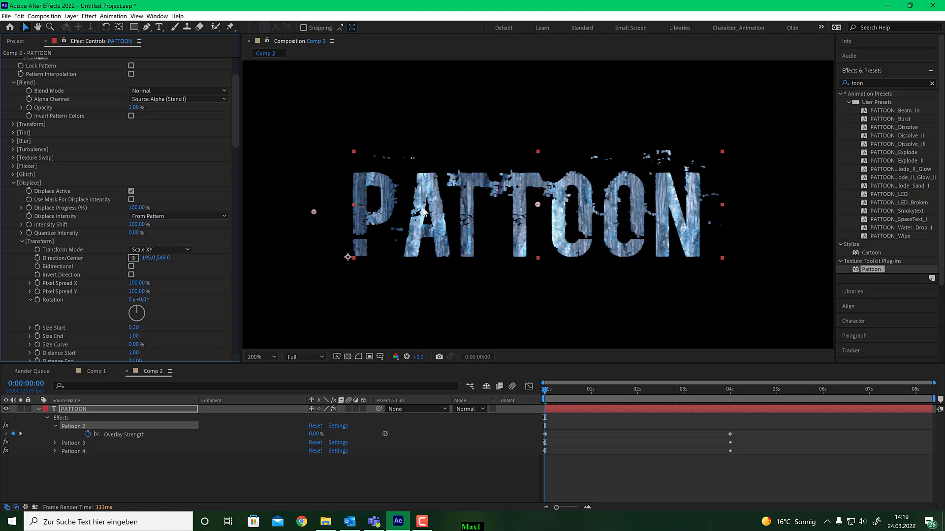
Set the displacement Size Start of the third Pattoon effect to 0.5.
{"action": "scroll", "coordinate": [87, 98], "scroll_direction": "up", "scroll_amount": 3}
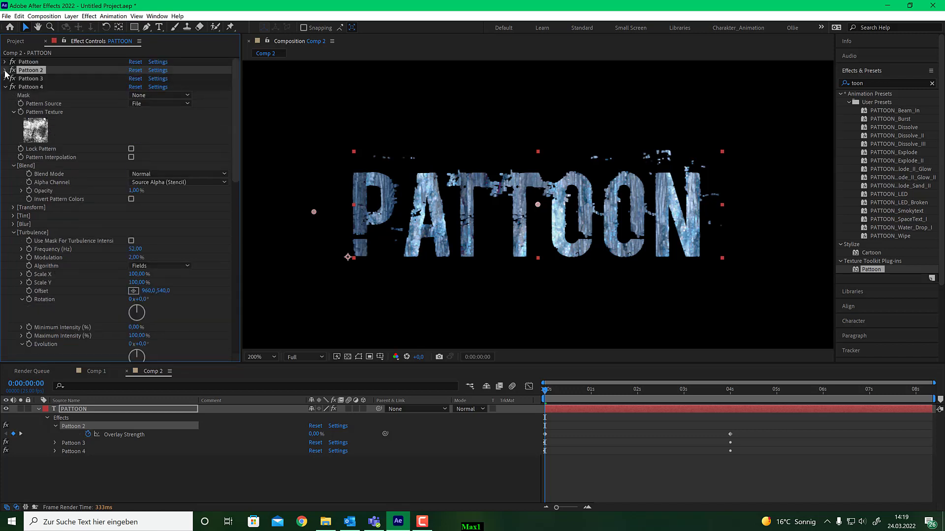
{"action": "left_click", "coordinate": [6, 78]}
{"action": "left_click", "coordinate": [6, 79]}
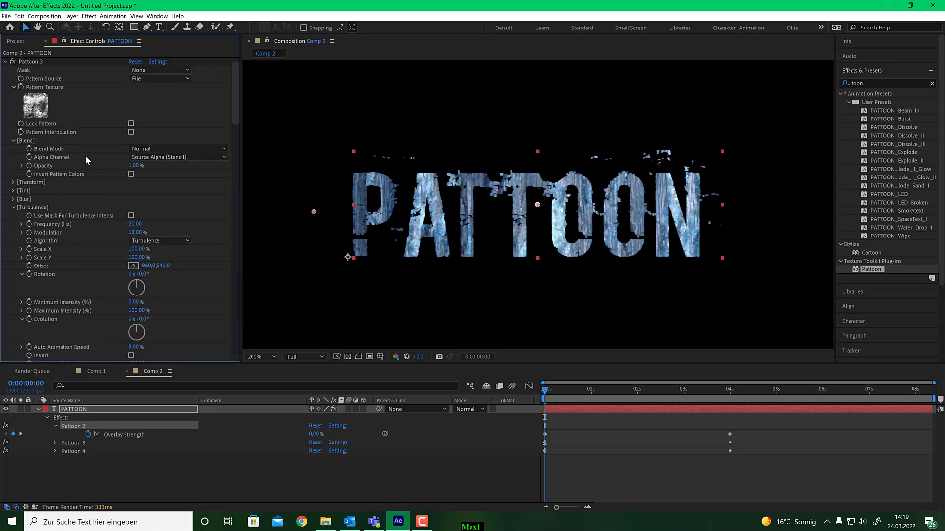
{"action": "scroll", "coordinate": [167, 303], "scroll_direction": "down", "scroll_amount": 2}
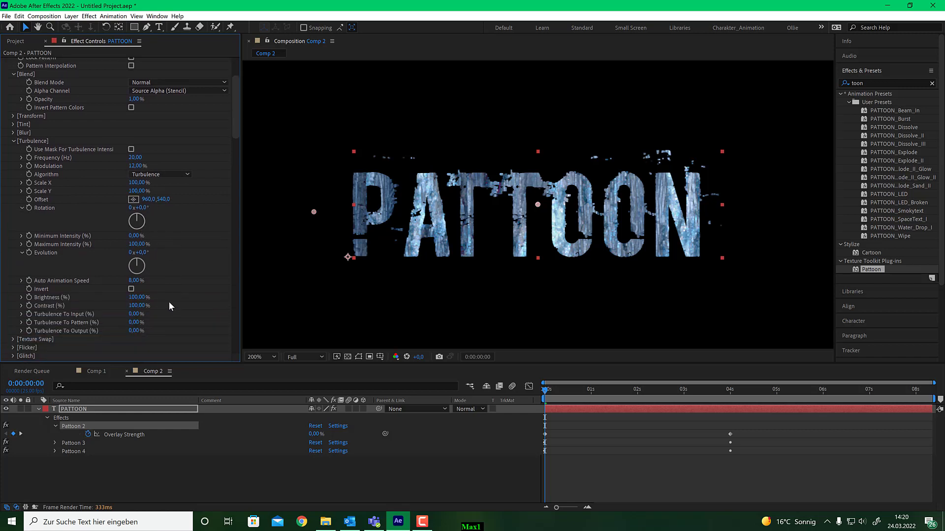
{"action": "left_click", "coordinate": [13, 185]}
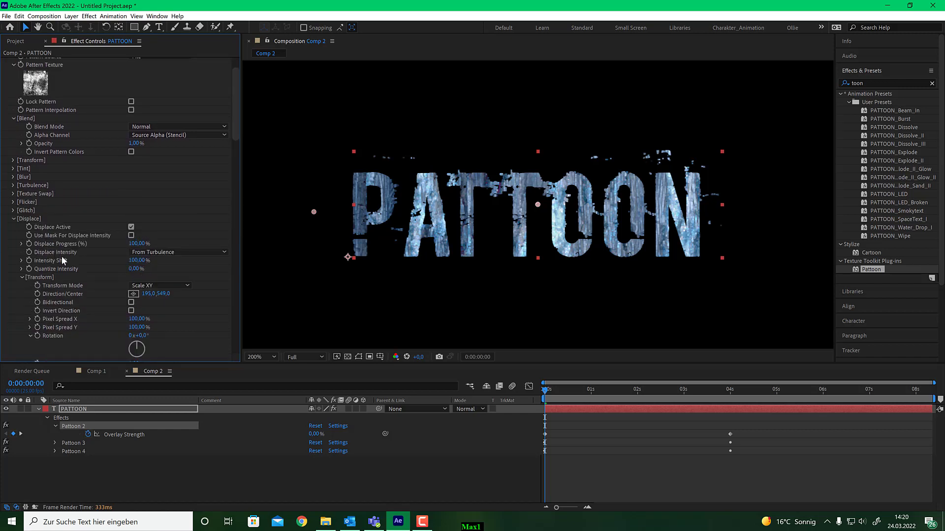
{"action": "scroll", "coordinate": [170, 301], "scroll_direction": "down", "scroll_amount": 6}
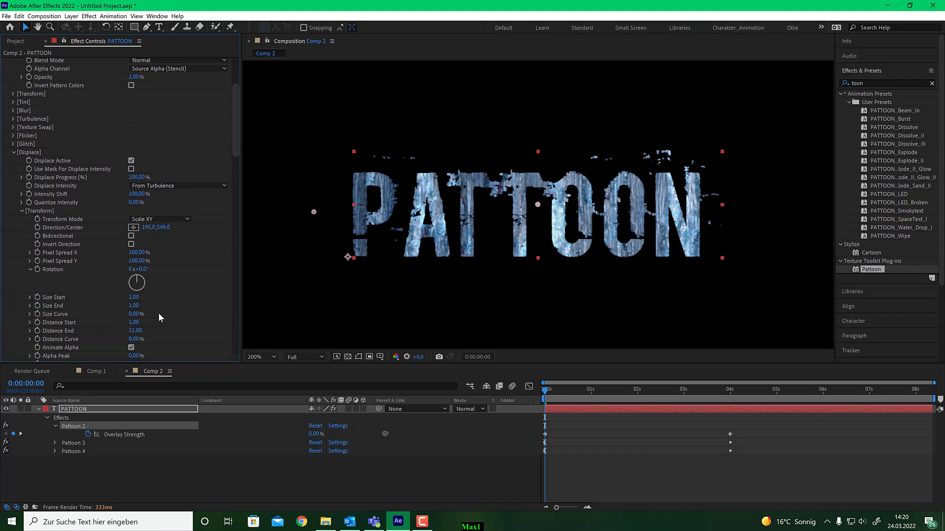
{"action": "left_click", "coordinate": [132, 298]}
{"action": "type", "text": "0,5"}
{"action": "key", "text": "Return"}
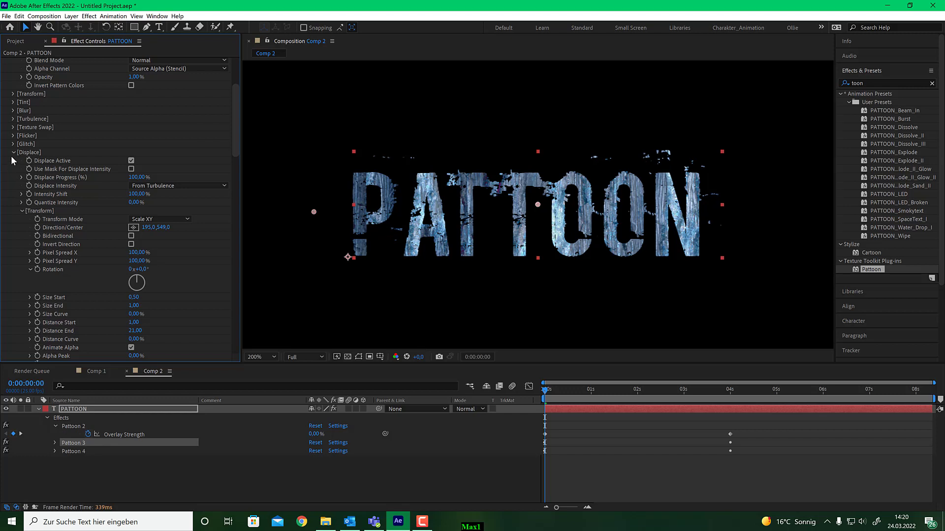
Set the displacement Size Start of the fourth Pattoon effect to 0.8.
{"action": "scroll", "coordinate": [10, 130], "scroll_direction": "up", "scroll_amount": 5}
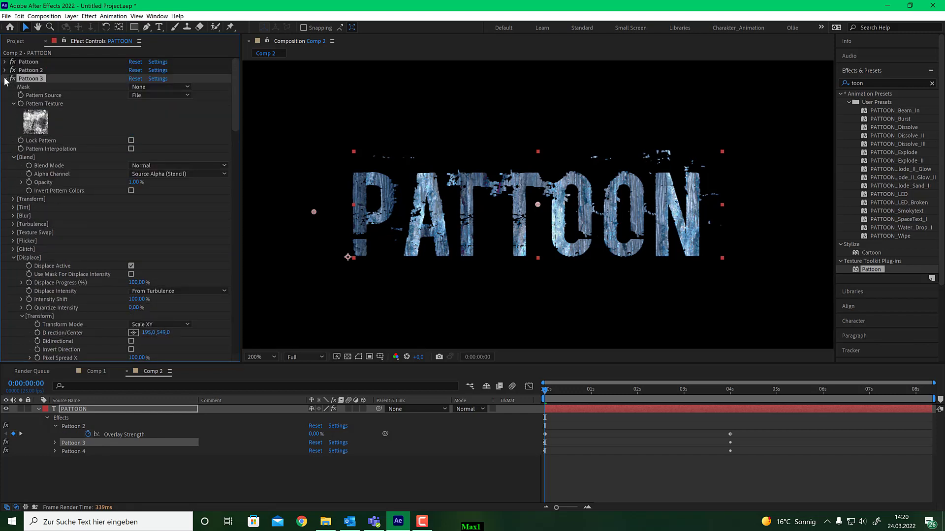
{"action": "left_click", "coordinate": [4, 78]}
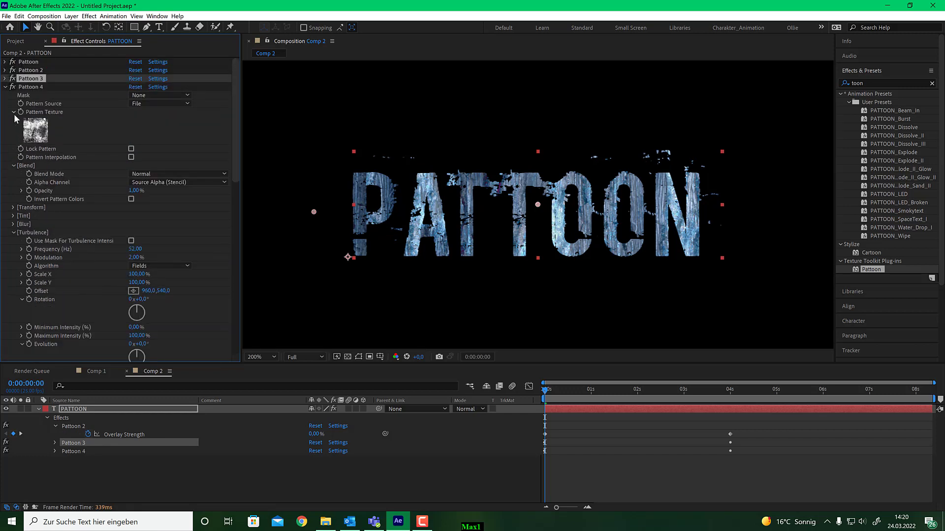
{"action": "scroll", "coordinate": [67, 302], "scroll_direction": "down", "scroll_amount": 5}
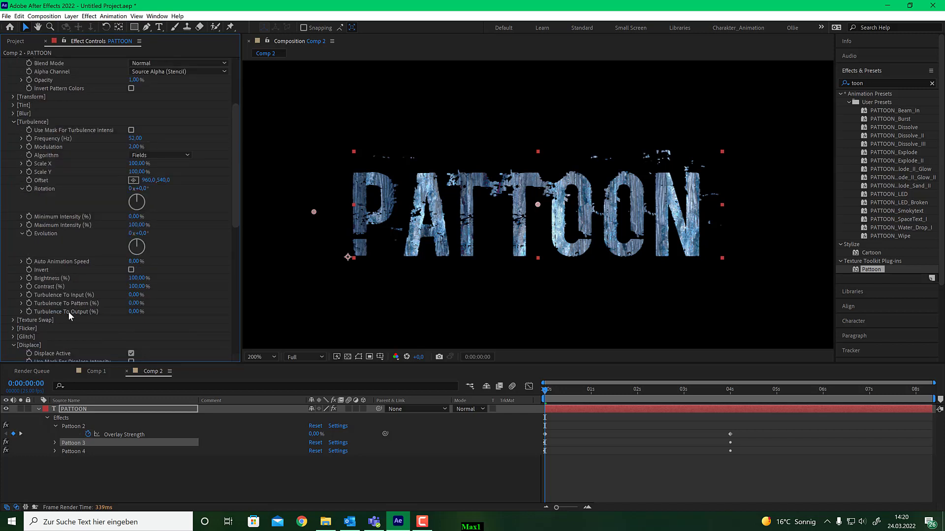
{"action": "scroll", "coordinate": [100, 311], "scroll_direction": "down", "scroll_amount": 10}
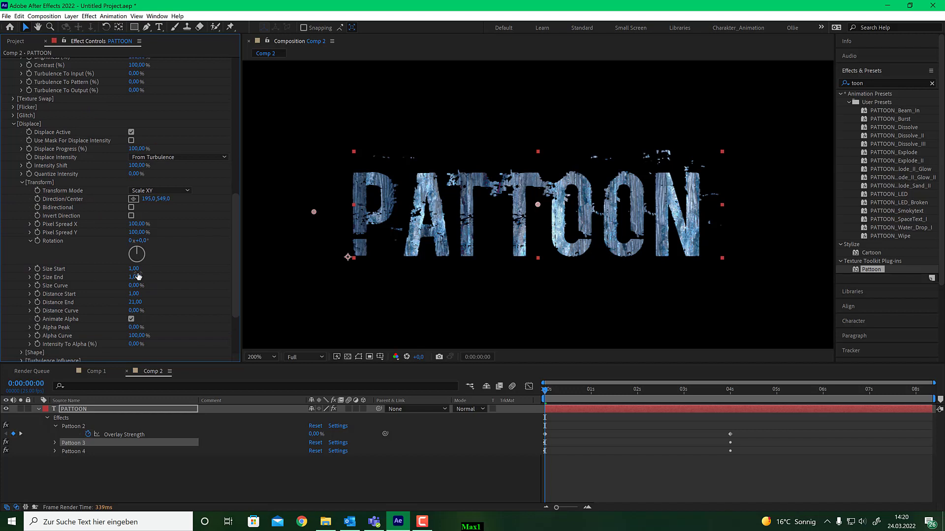
{"action": "left_click", "coordinate": [133, 268]}
{"action": "type", "text": "0,8"}
{"action": "key", "text": "Return"}
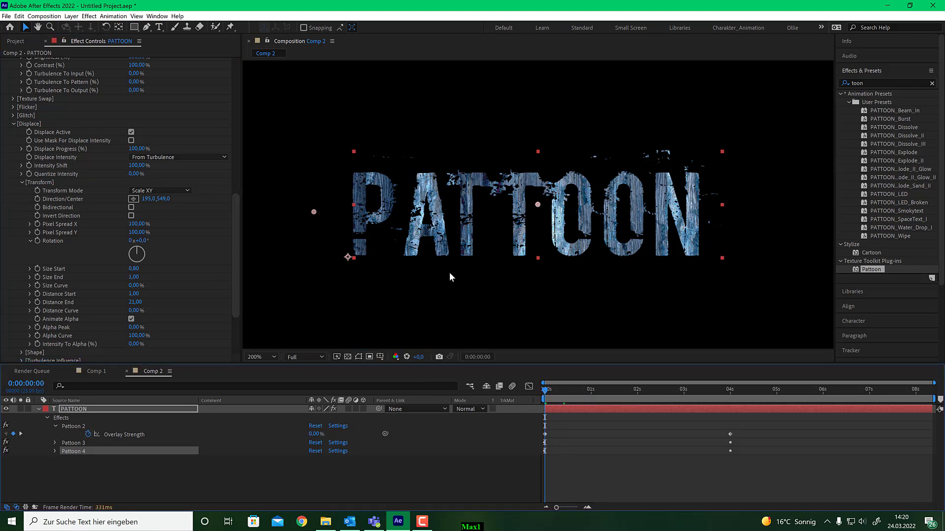
Preview the dissolve animation at 100% zoom, collapse the fourth Pattoon effect and move the current time to 0:00:00:15.
{"action": "key", "text": "comma"}
{"action": "key", "text": "space"}
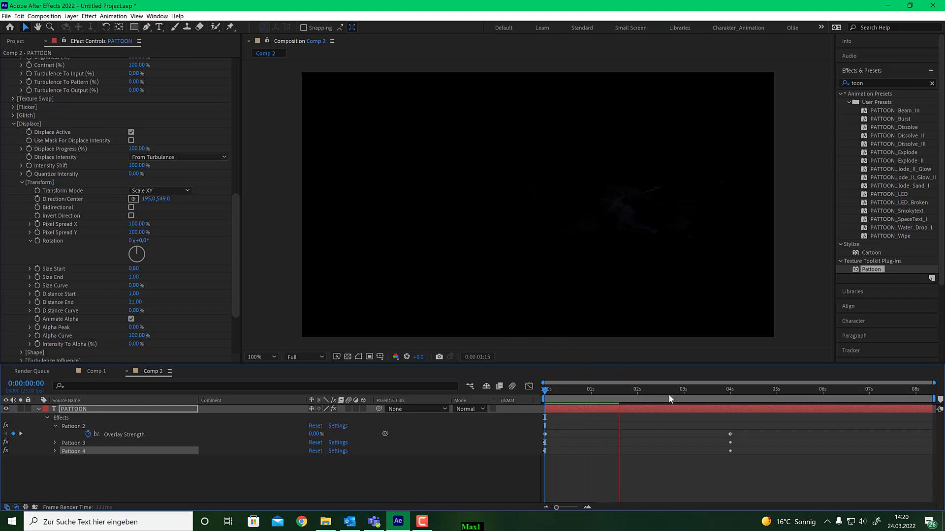
{"action": "key", "text": "space"}
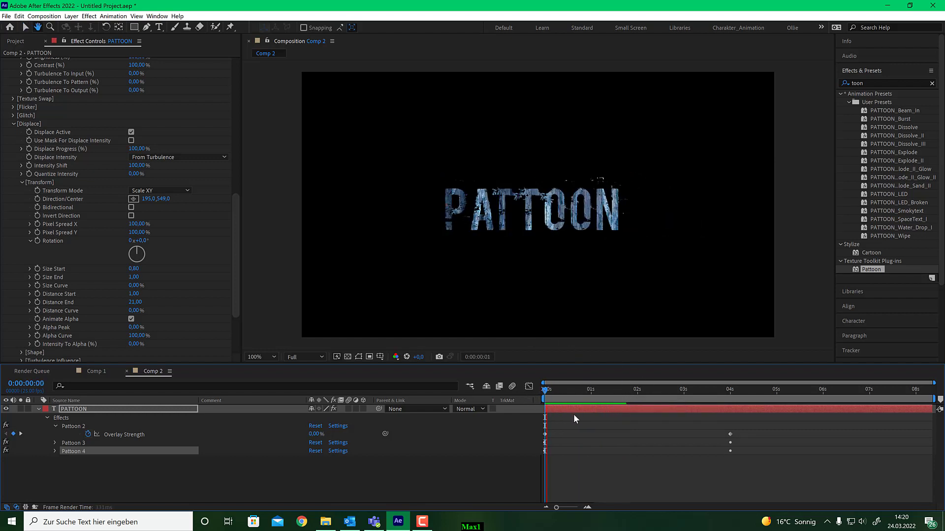
{"action": "key", "text": "space"}
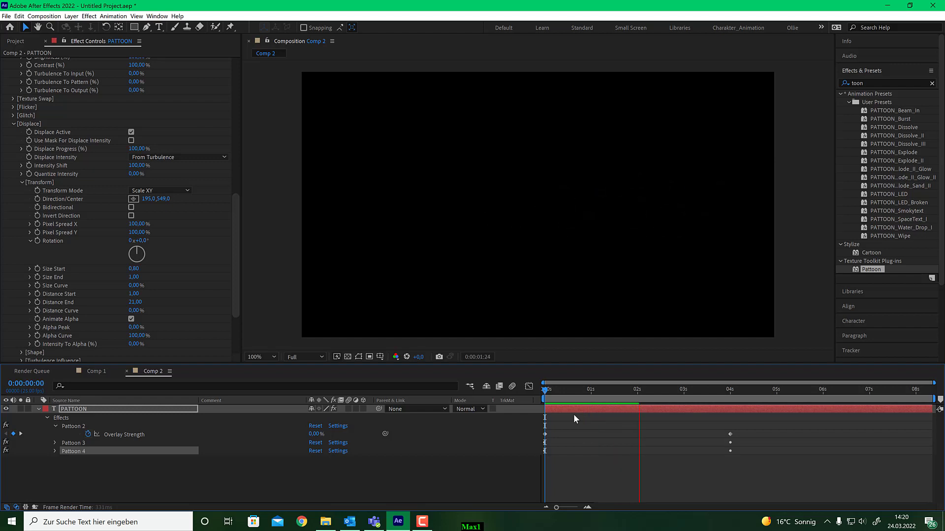
{"action": "left_click_drag", "start_coordinate": [613, 393], "coordinate": [568, 401]}
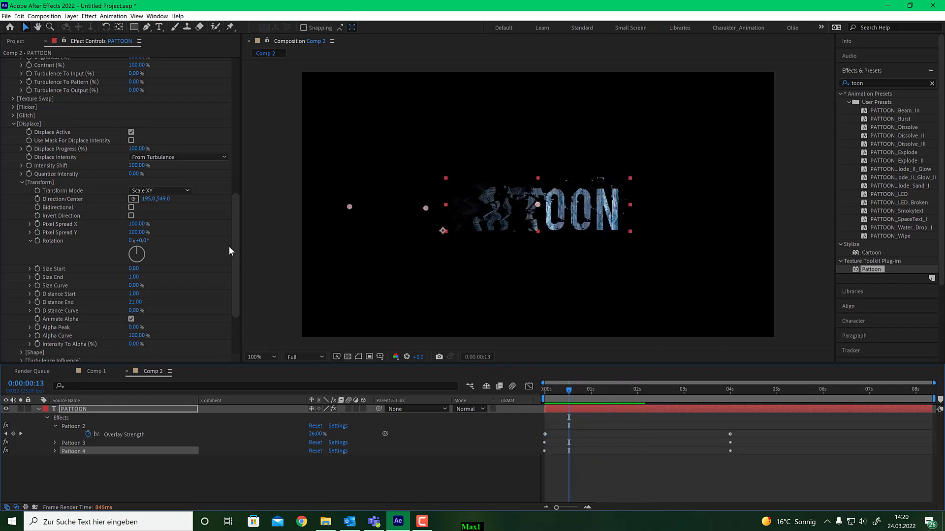
{"action": "scroll", "coordinate": [162, 215], "scroll_direction": "up", "scroll_amount": 10}
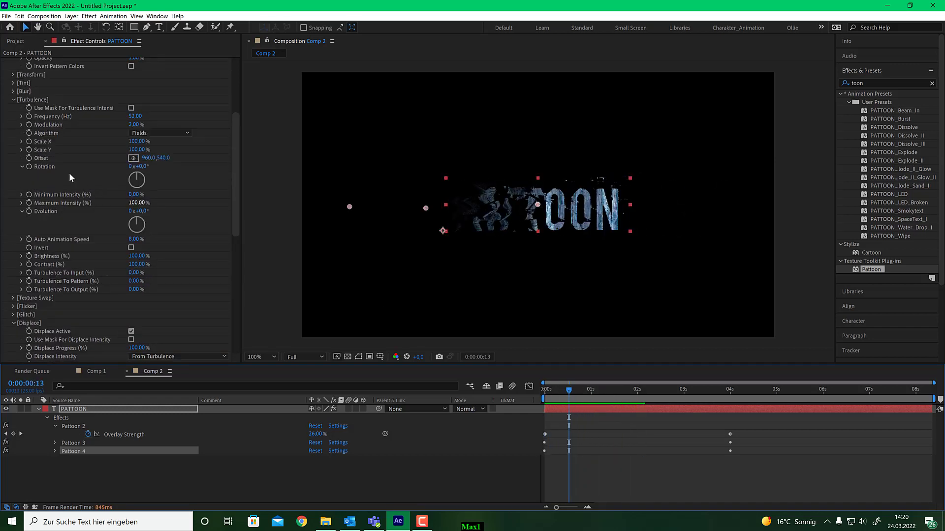
{"action": "left_click", "coordinate": [6, 87]}
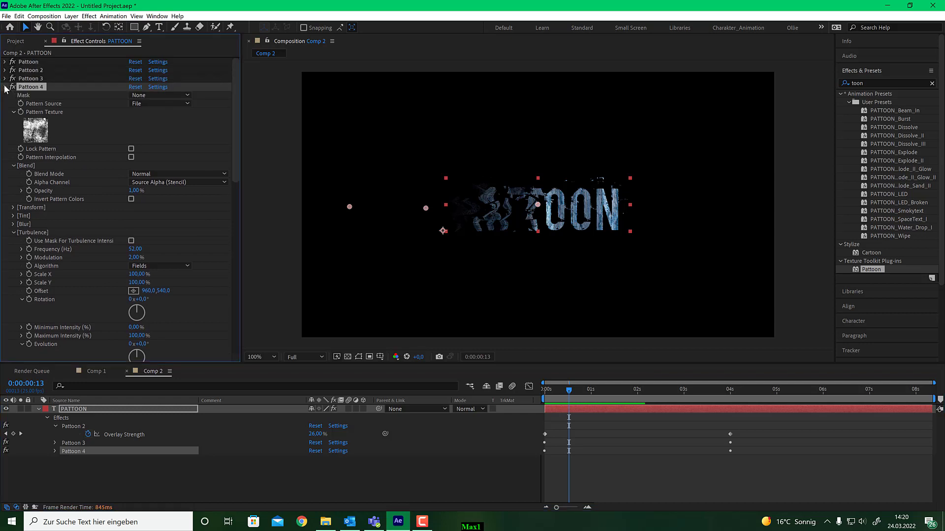
{"action": "left_click_drag", "start_coordinate": [583, 390], "coordinate": [573, 390]}
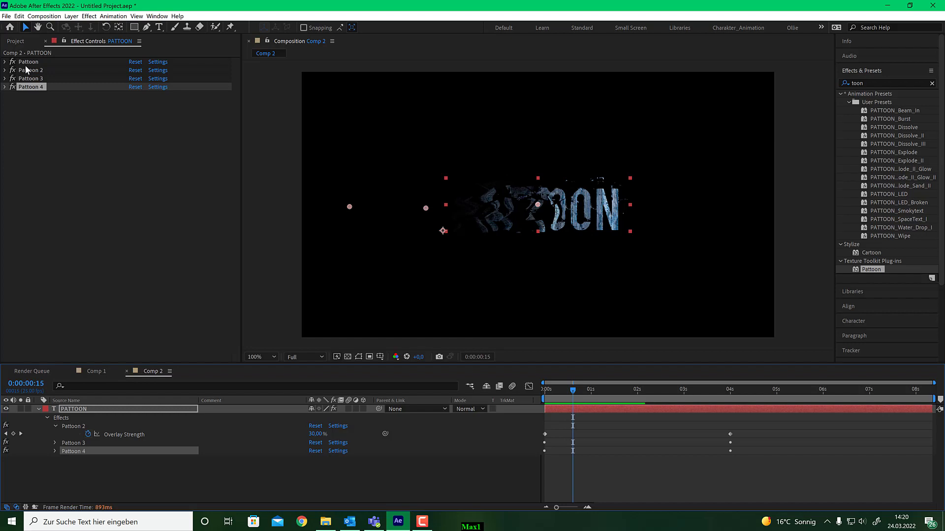
Try the dark blue-green texture in the first Pattoon effect and replace it with the light blue-white mosaic texture.
{"action": "left_click", "coordinate": [5, 62]}
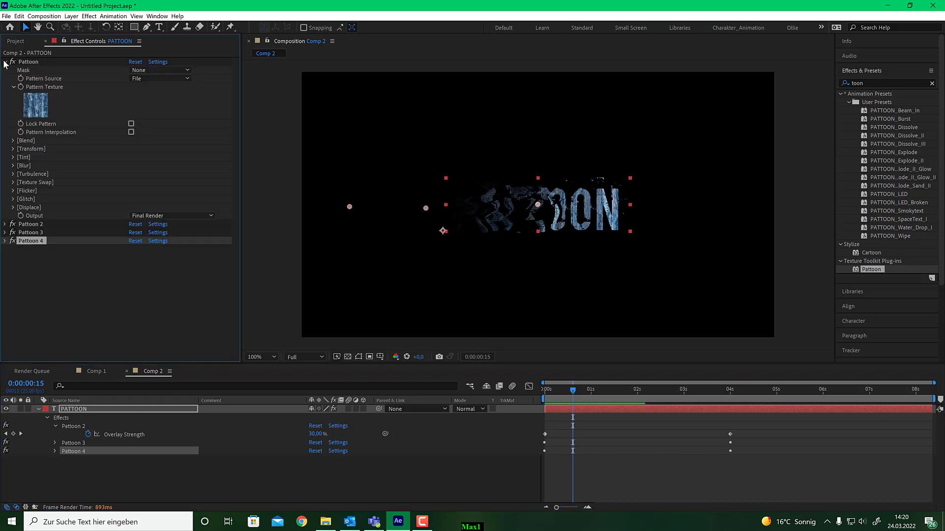
{"action": "left_click", "coordinate": [29, 101]}
{"action": "left_click", "coordinate": [178, 187]}
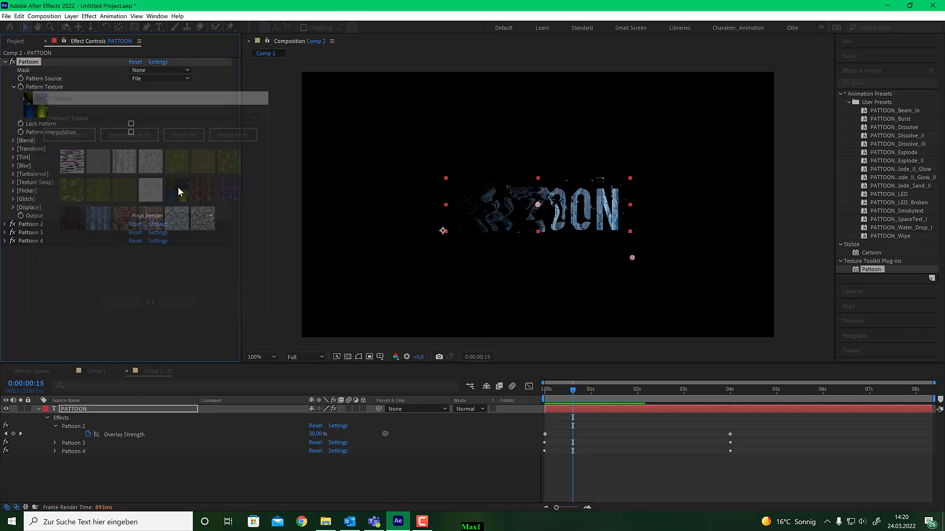
{"action": "left_click", "coordinate": [47, 108]}
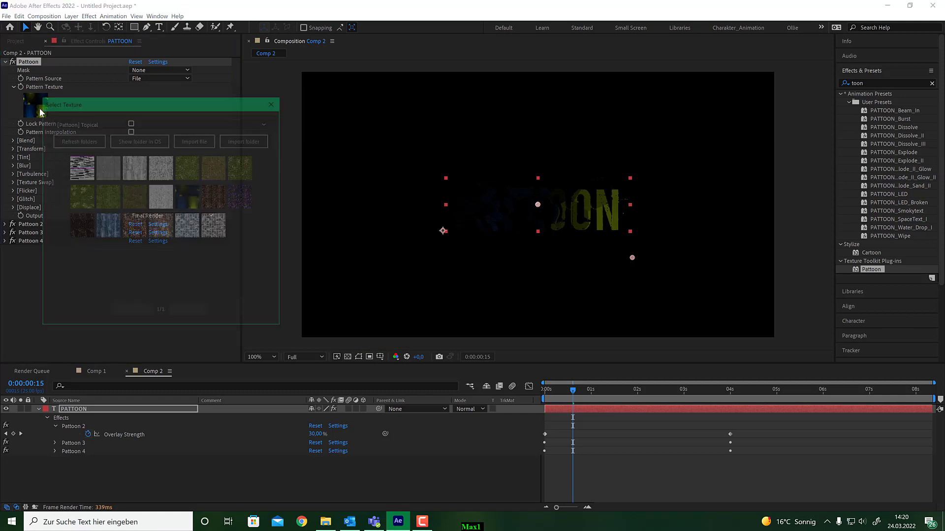
{"action": "left_click", "coordinate": [191, 227]}
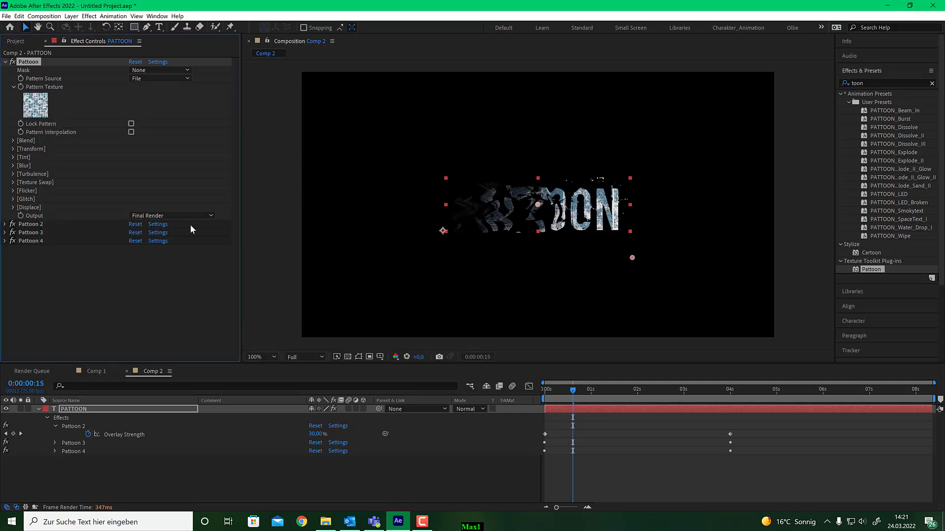
Preview the retextured text's dissolve animation from the first frame.
{"action": "left_click_drag", "start_coordinate": [573, 391], "coordinate": [537, 391]}
{"action": "key", "text": "space"}
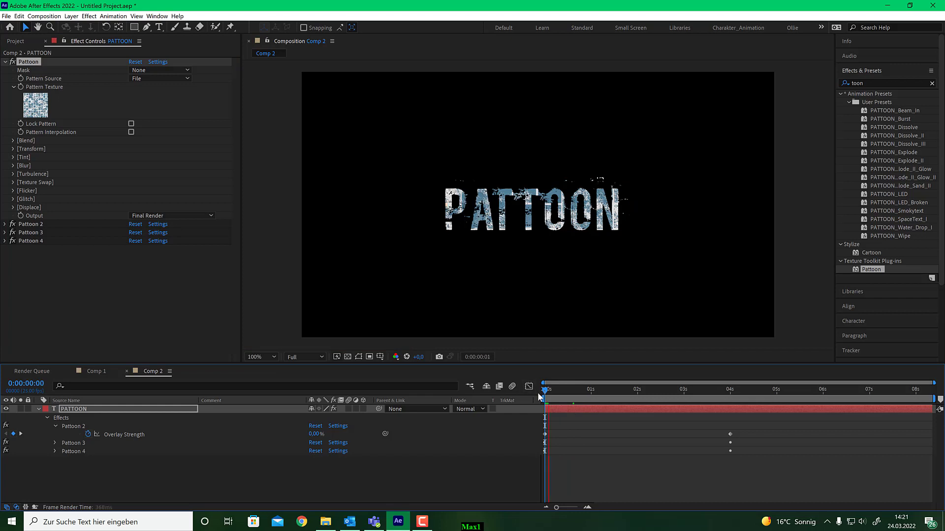